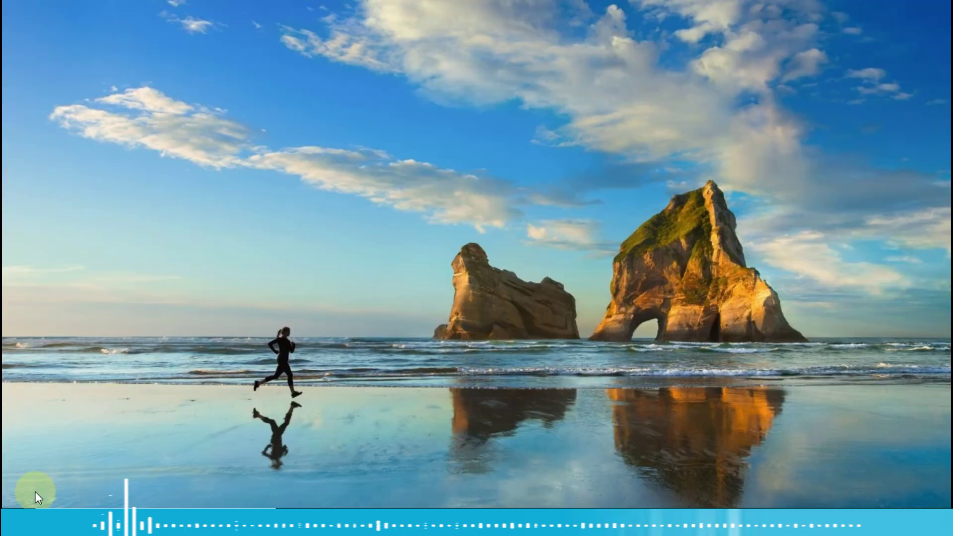
Step: Launch Microsoft Word 2010 from the Start menu's Microsoft Office folder and zoom the blank page to 100%
key("super")
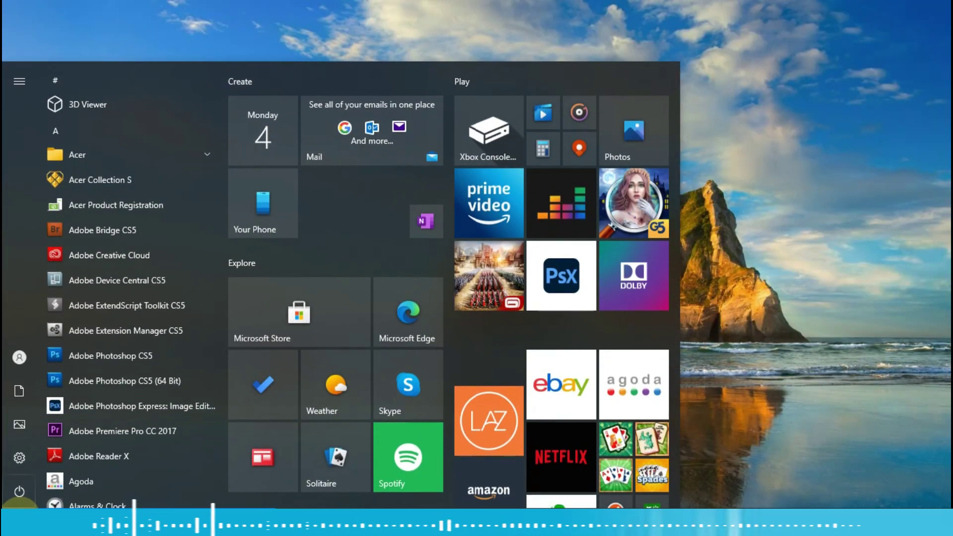
scroll(106, 377, "down", 15)
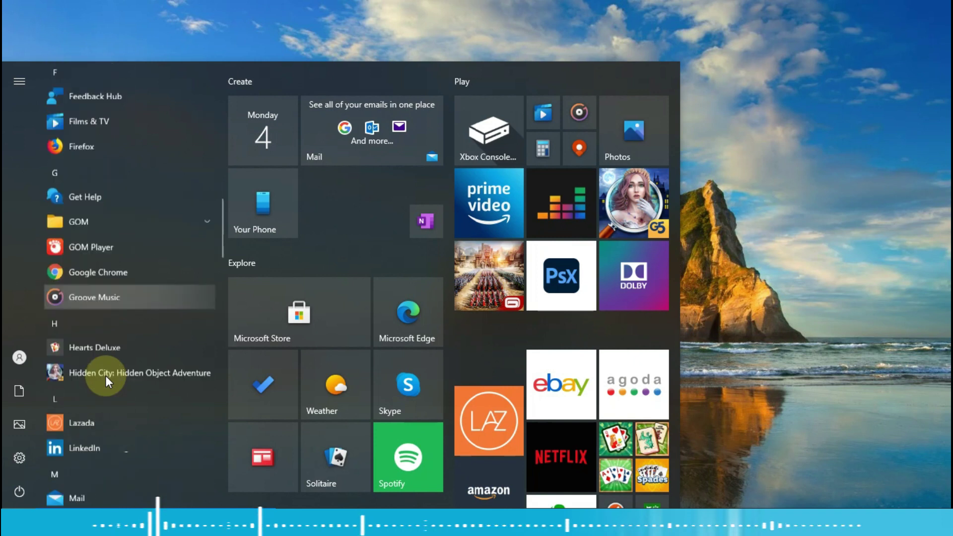
scroll(114, 346, "down", 4)
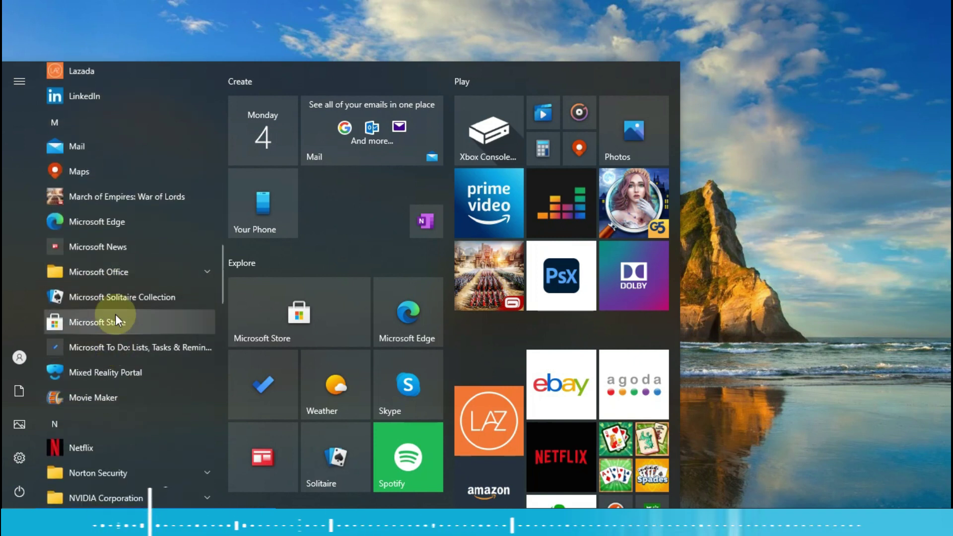
left_click(118, 268)
scroll(139, 308, "down", 5)
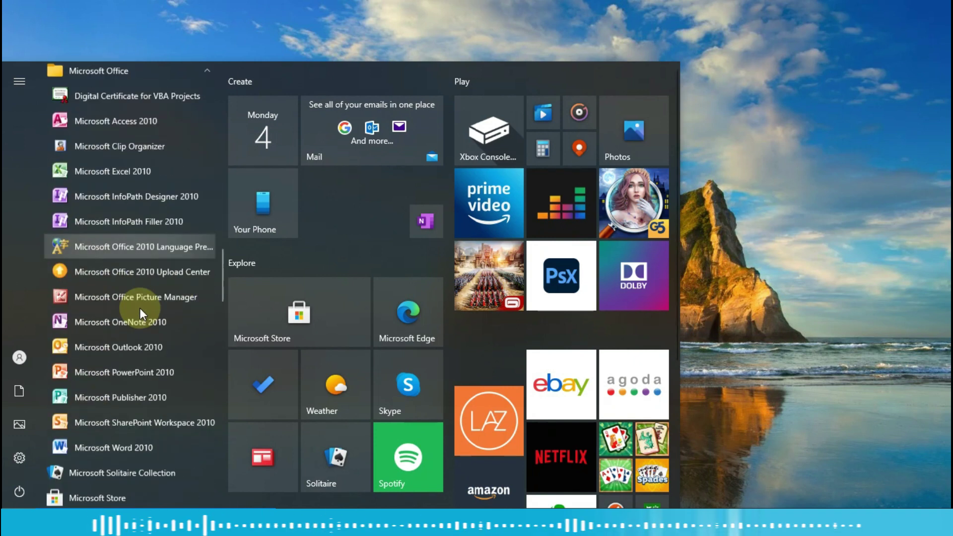
left_click(132, 382)
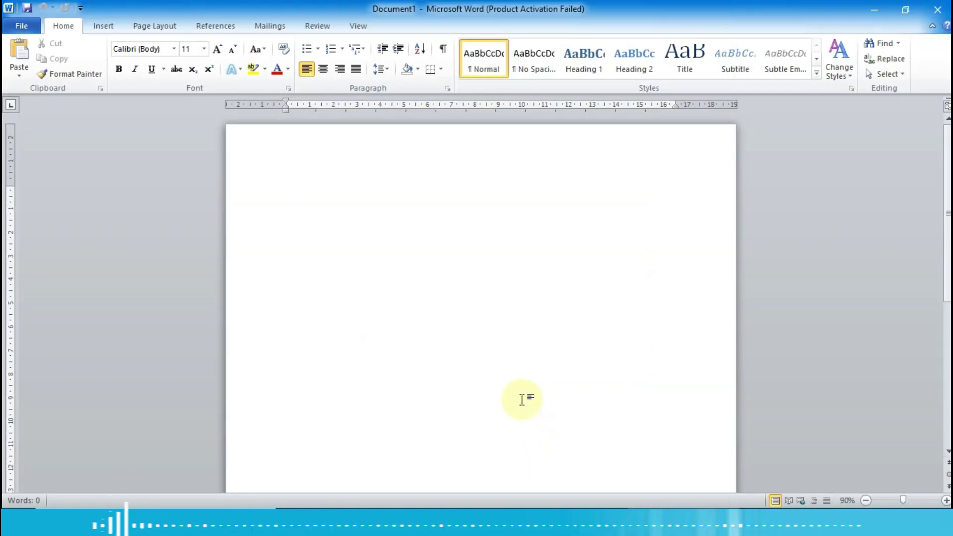
left_click(945, 501)
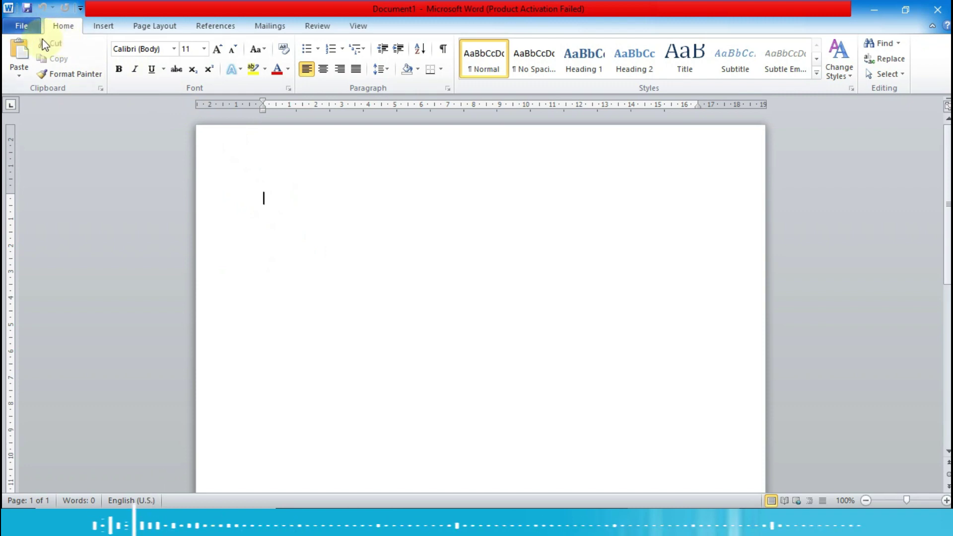
left_click(21, 28)
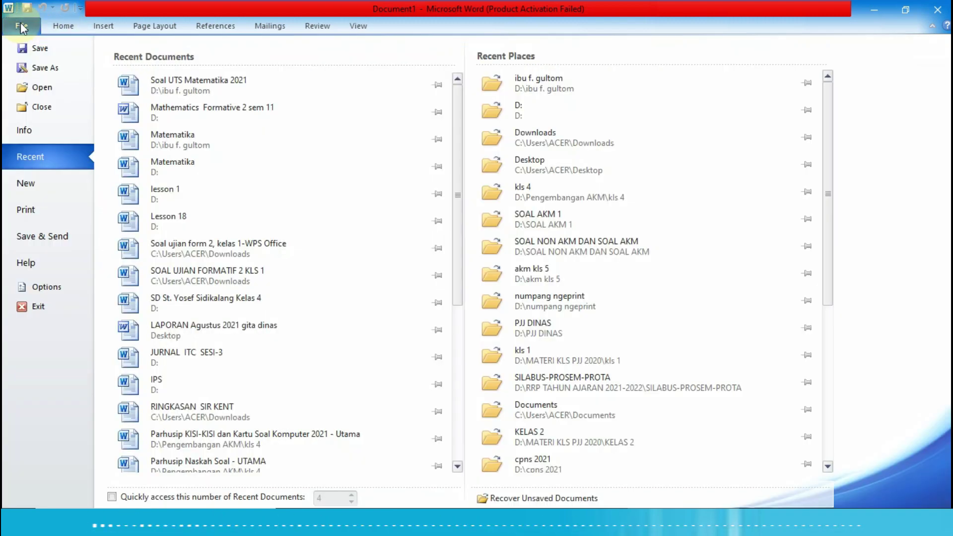
left_click(60, 24)
left_click(105, 27)
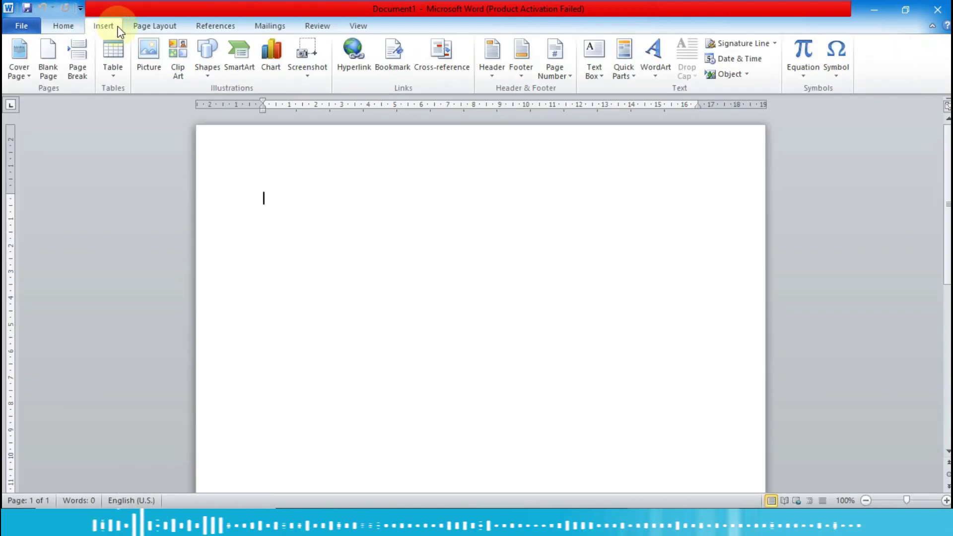
left_click(153, 28)
left_click(210, 26)
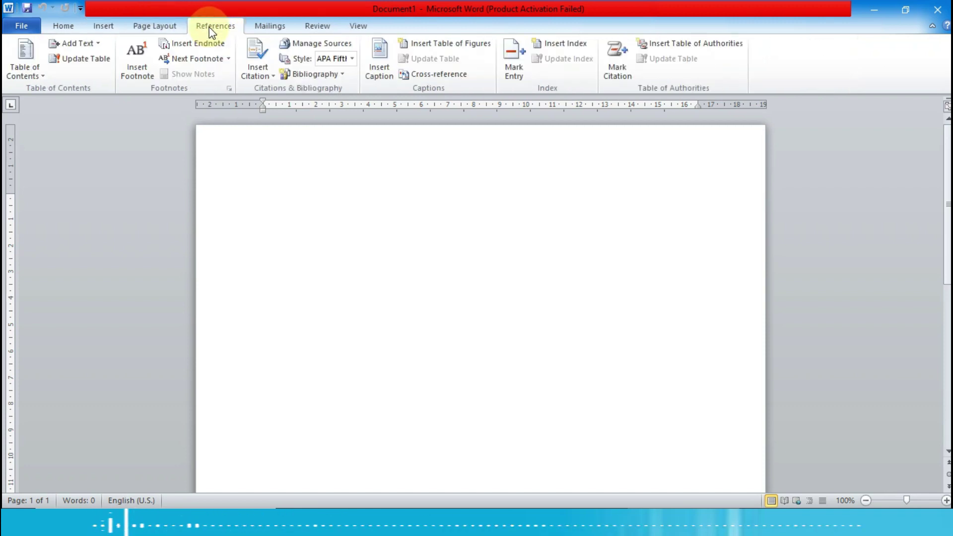
left_click(268, 29)
left_click(319, 28)
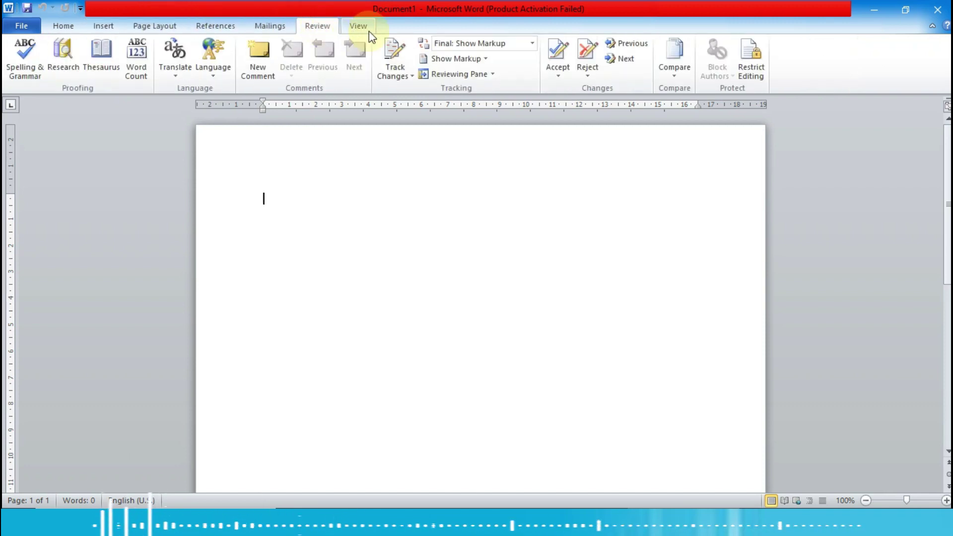
left_click(363, 29)
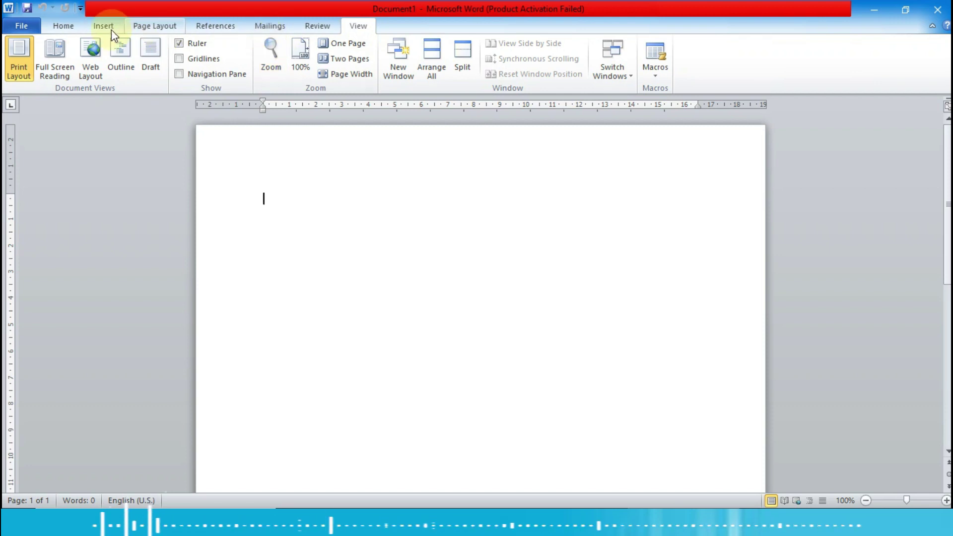
left_click(64, 28)
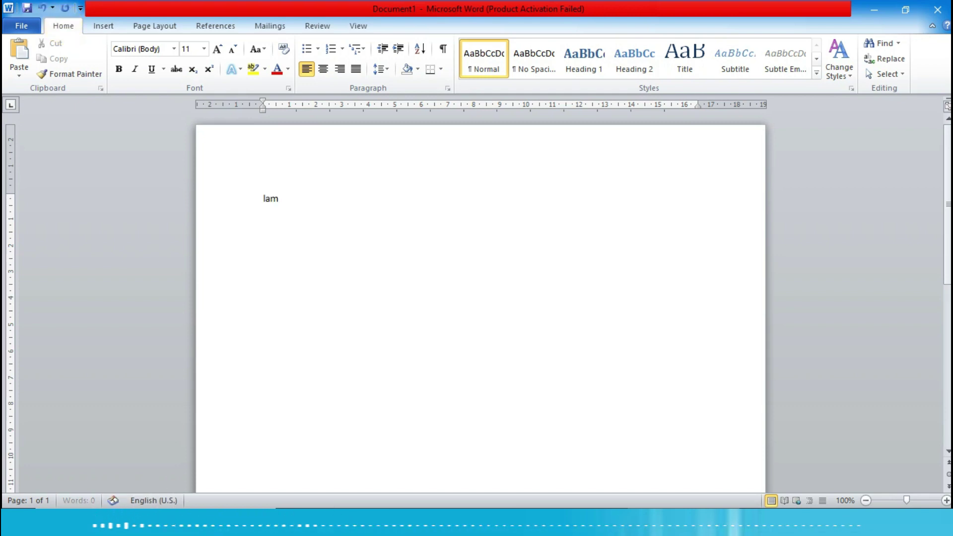
Step: Complete the first line as 'Lambang –lambang daerah' and select the whole heading
type("-")
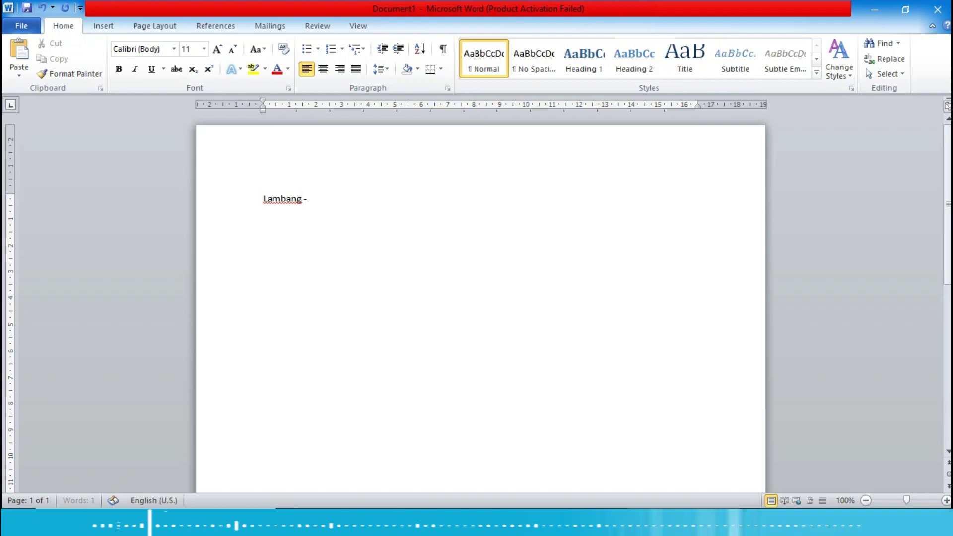
type("lambang daerah")
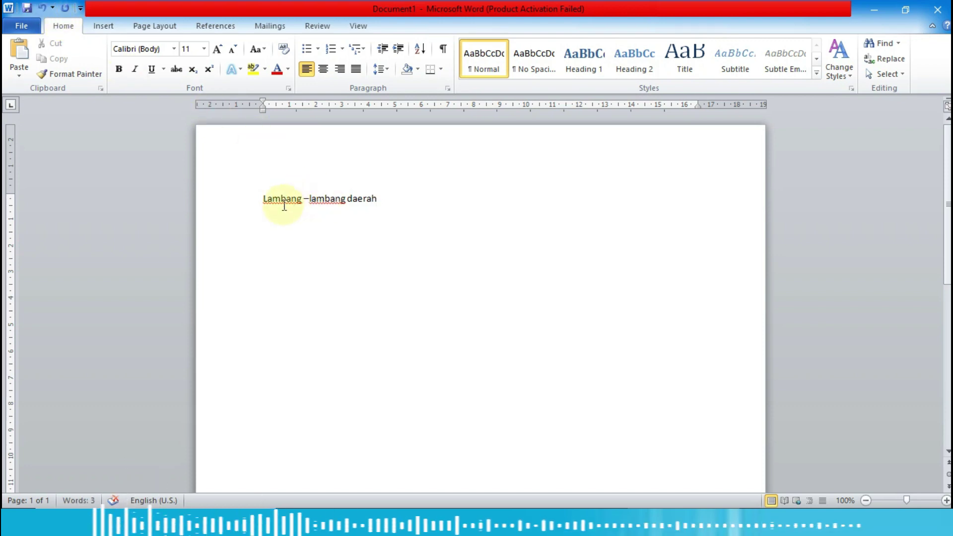
left_click_drag(262, 198, 382, 205)
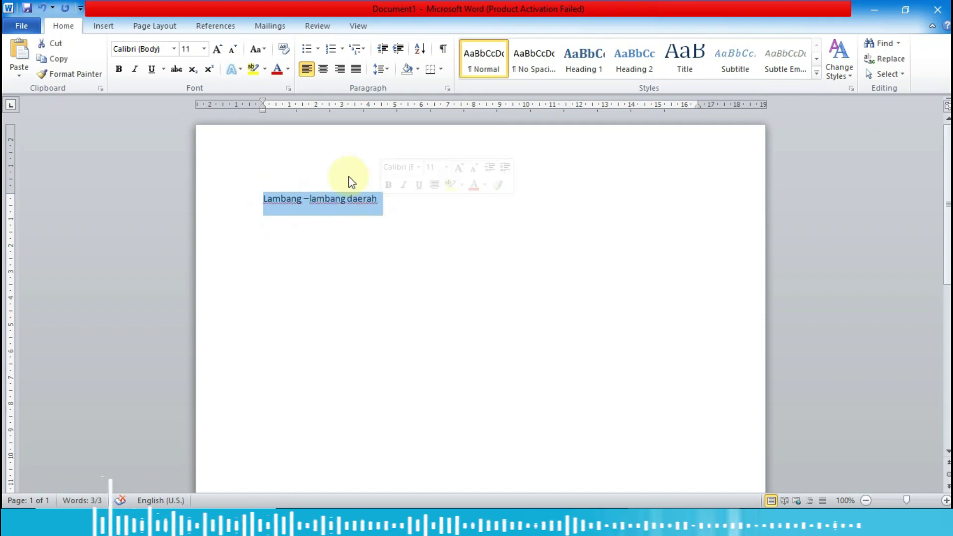
Step: Format the 'Lambang –lambang daerah' heading as 20 pt Arial Black
left_click(204, 49)
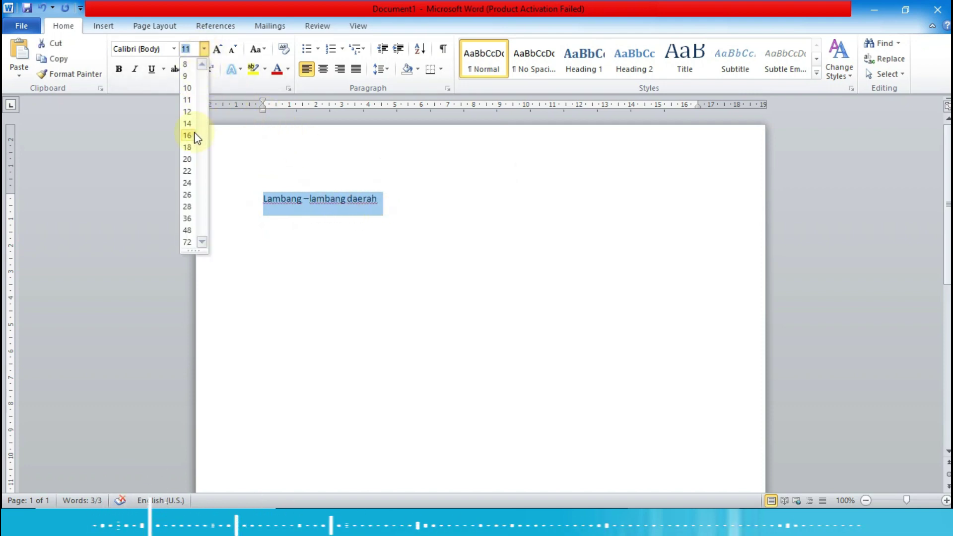
left_click(192, 160)
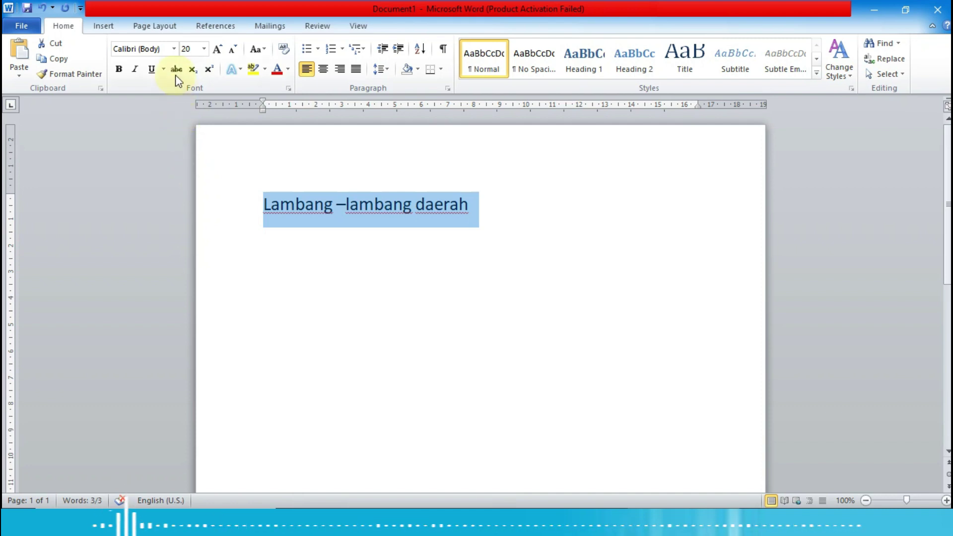
left_click(173, 49)
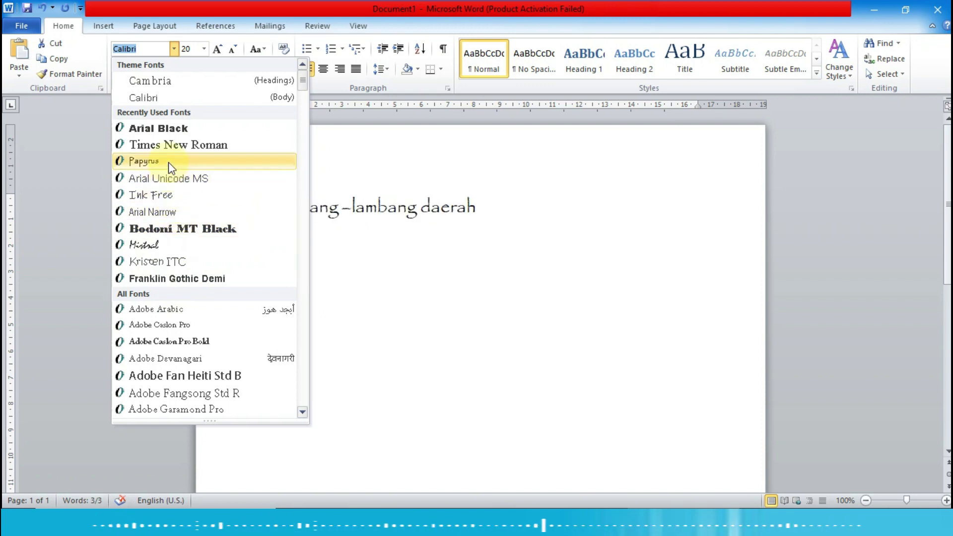
left_click(166, 128)
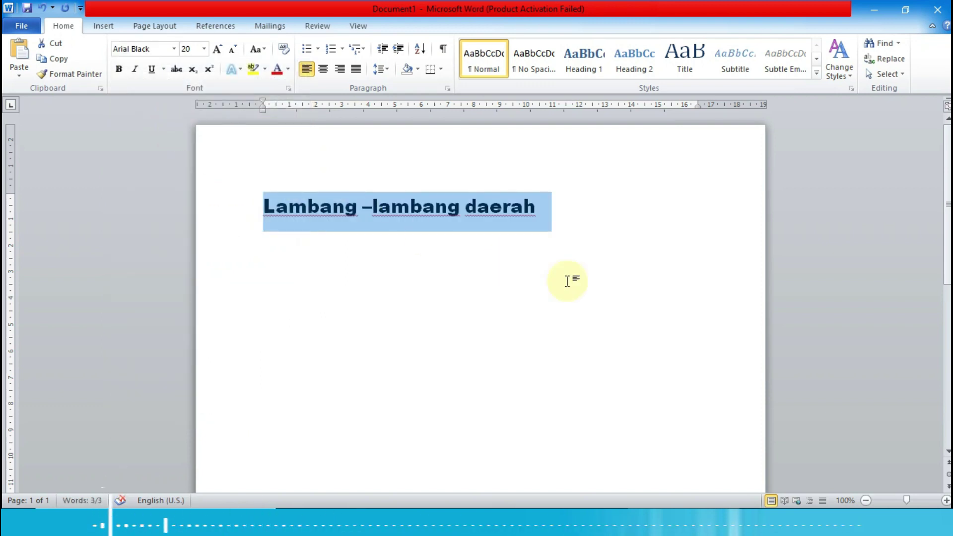
left_click(560, 209)
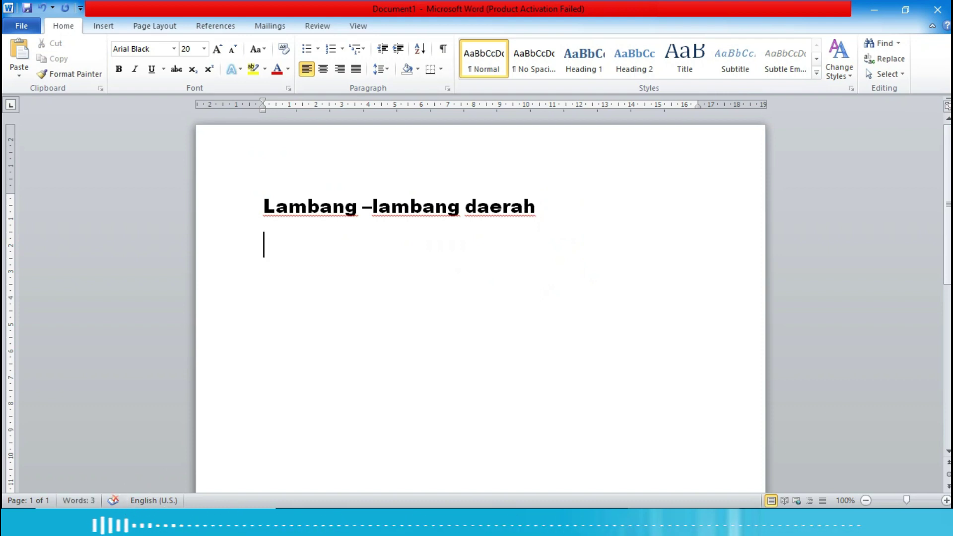
Step: On a new line below the heading, insert a table with 3 columns and 1 row
key("Return")
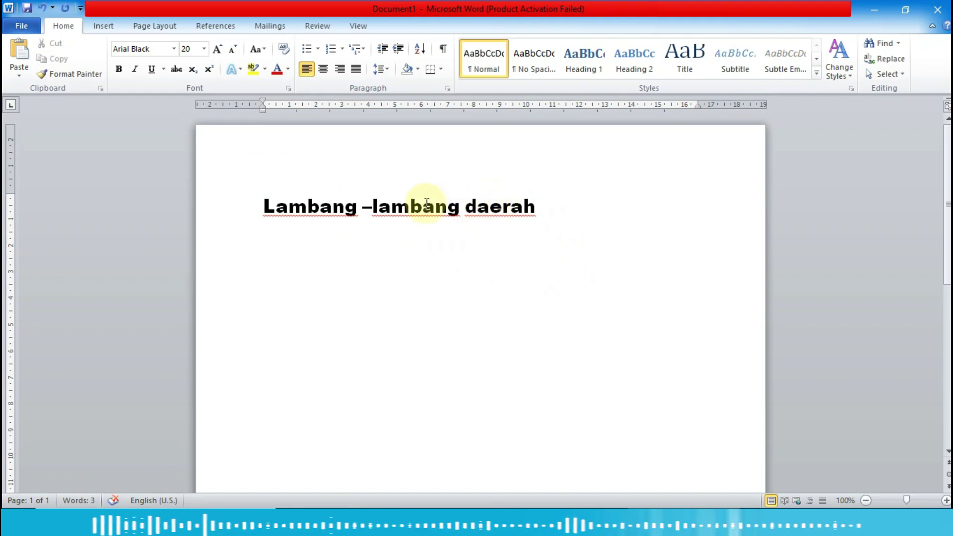
left_click(104, 28)
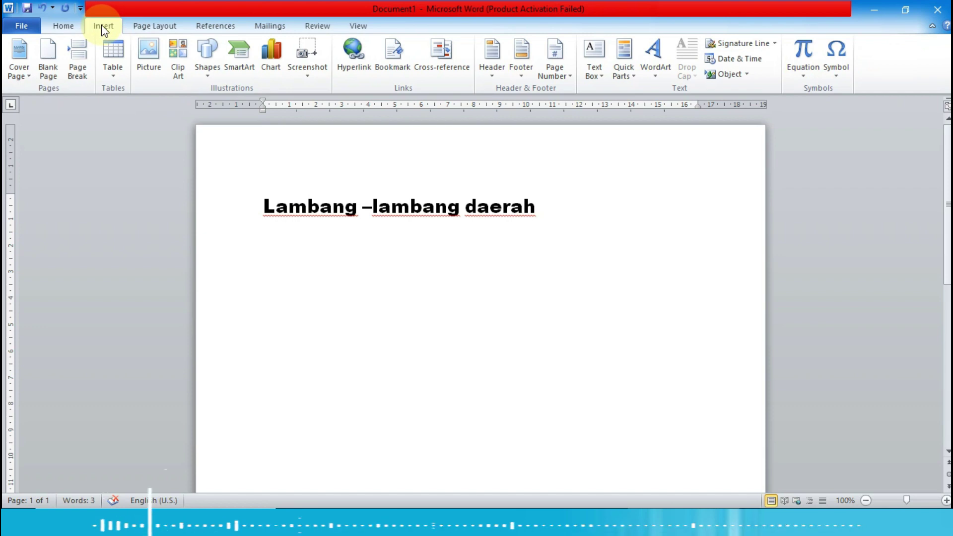
left_click(112, 70)
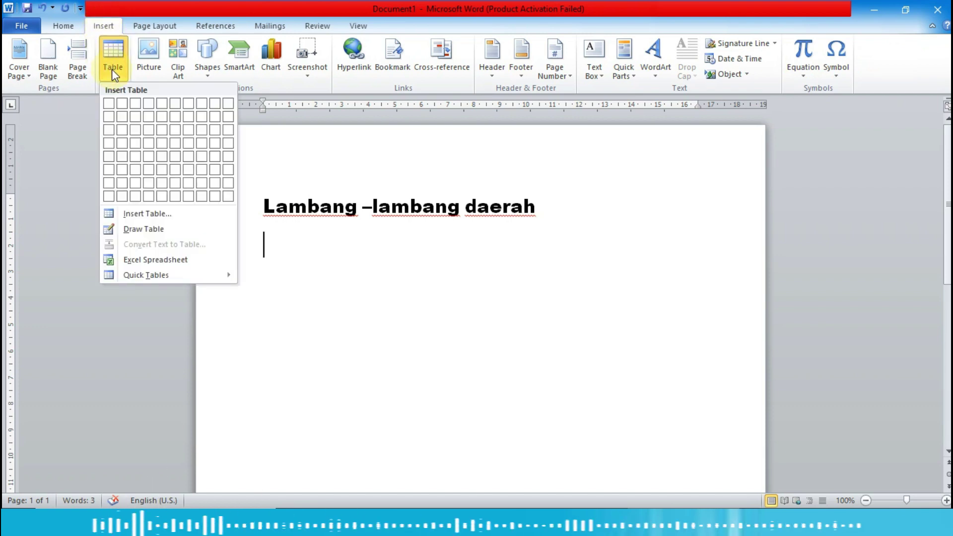
left_click(153, 214)
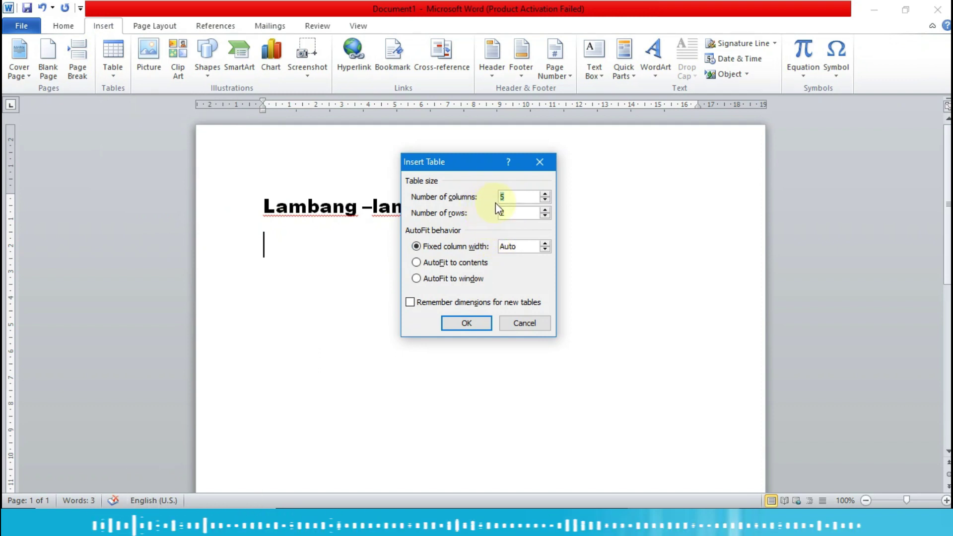
type("3")
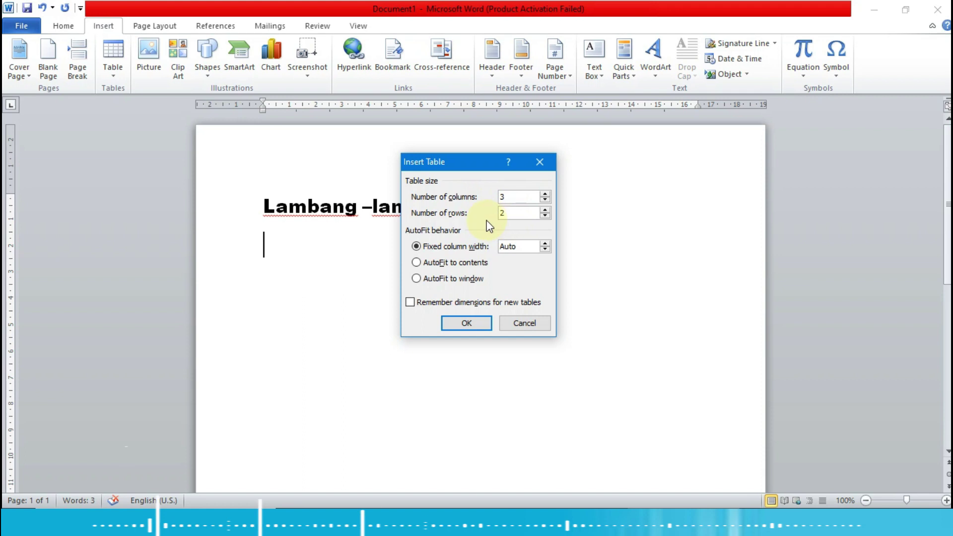
left_click_drag(506, 213, 493, 212)
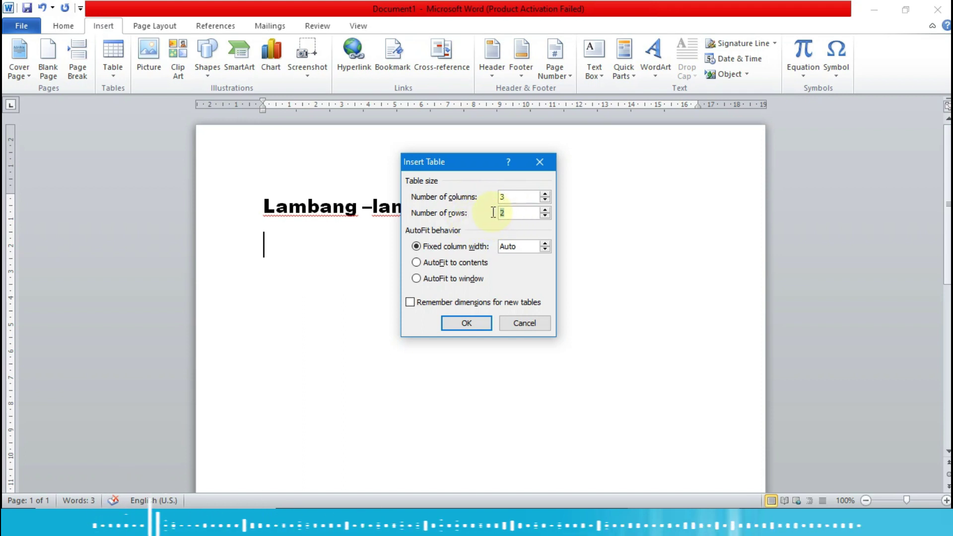
type("1")
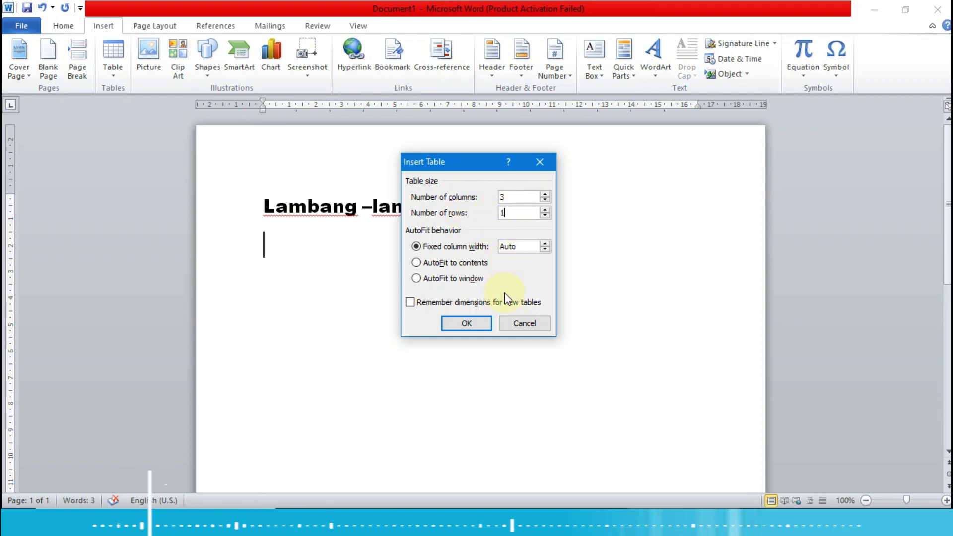
left_click(467, 323)
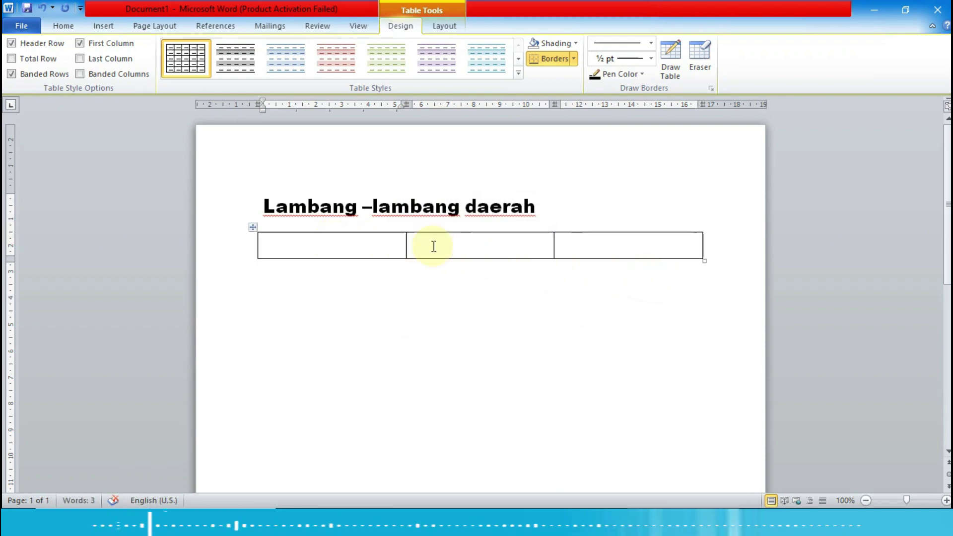
Step: Set the height of the table's single row to 5 cm
left_click_drag(296, 245, 568, 251)
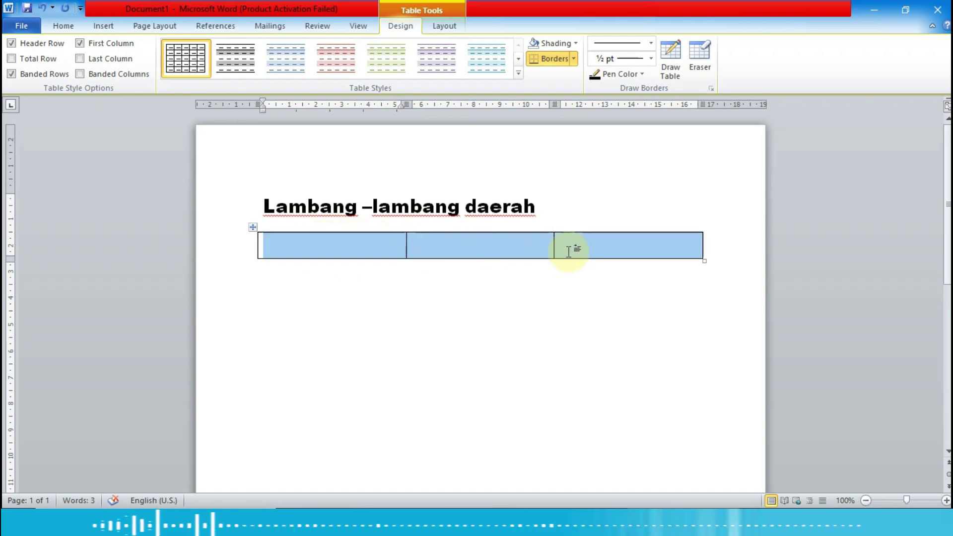
left_click(444, 28)
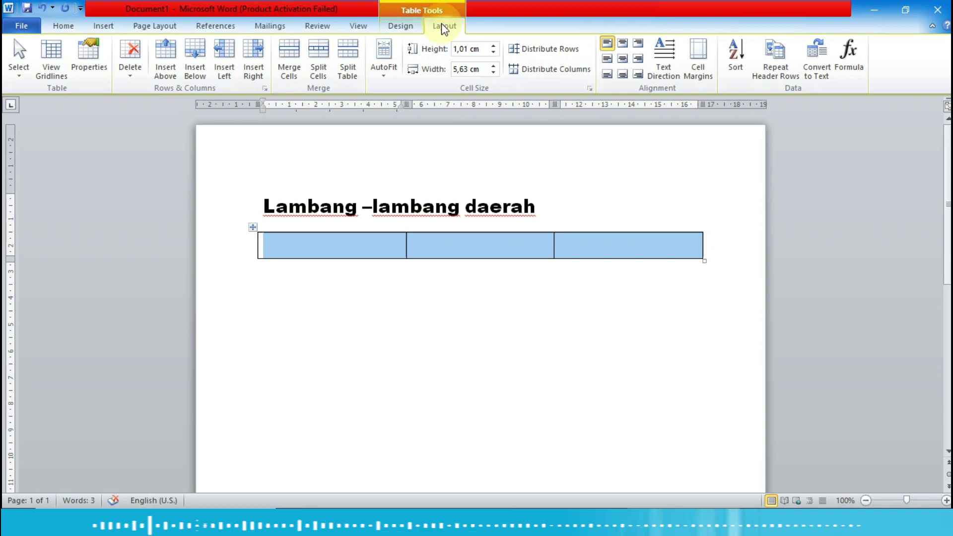
left_click(493, 46)
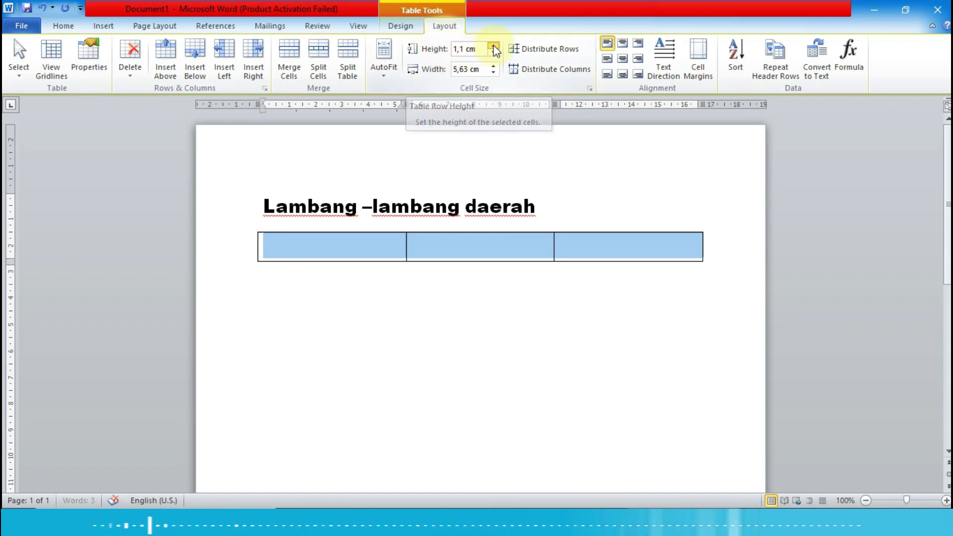
left_click(493, 47)
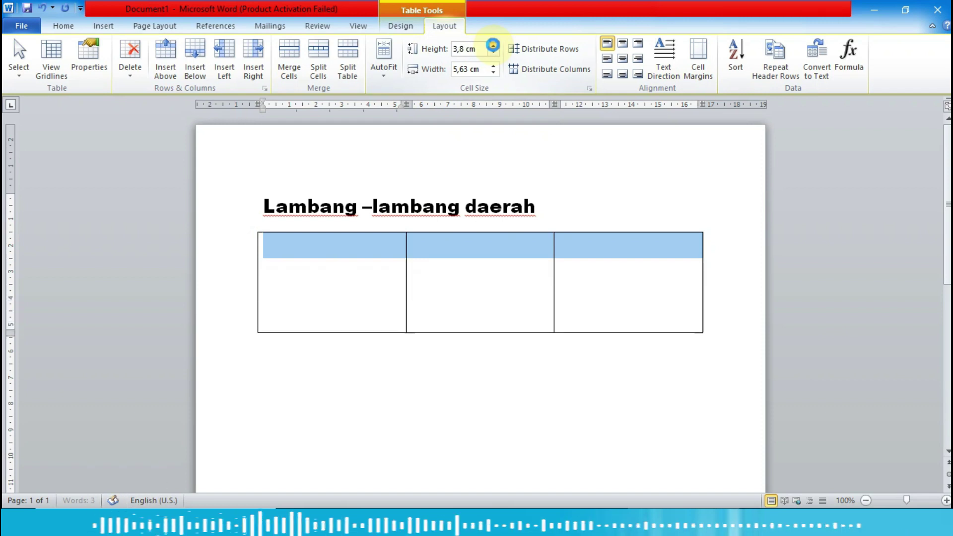
left_click(494, 47)
left_click(494, 47)
left_click(494, 47)
left_click(493, 51)
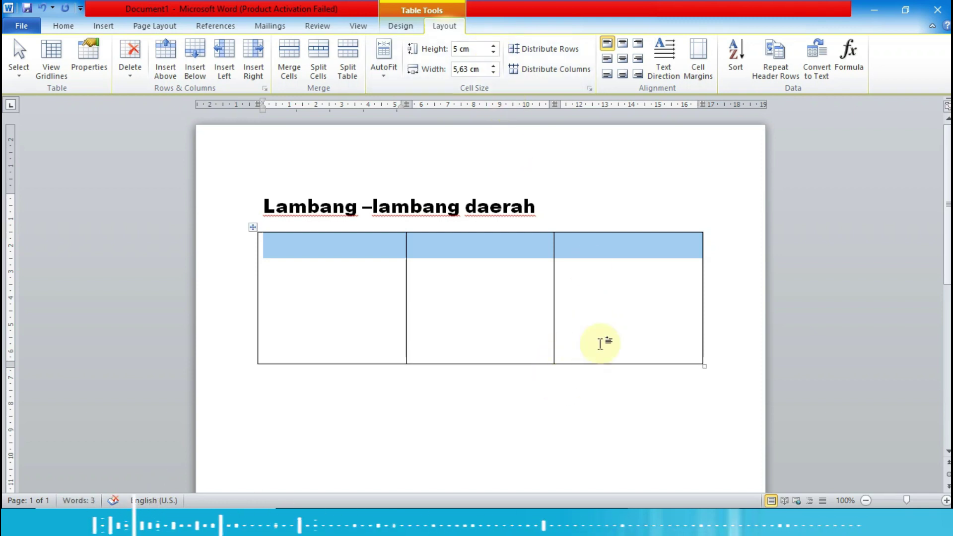
left_click(603, 396)
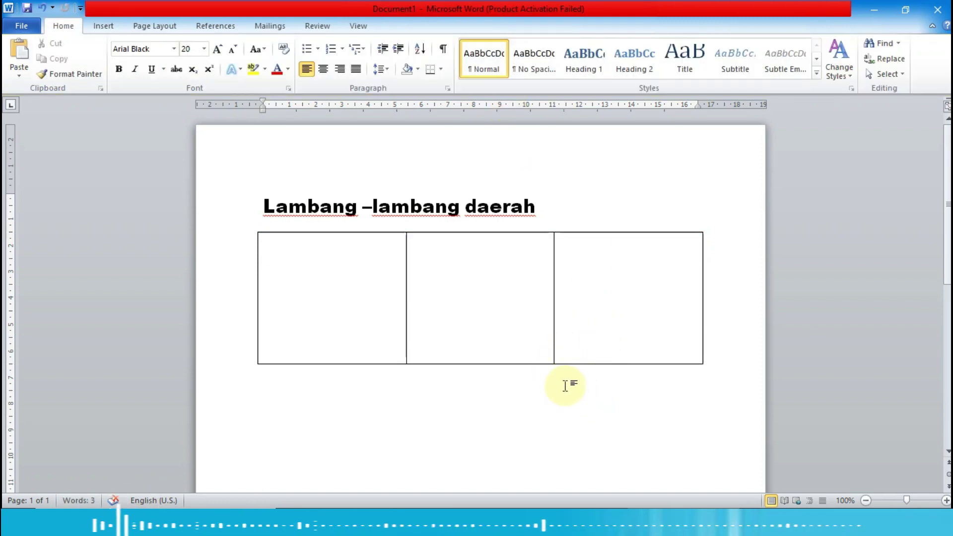
scroll(497, 380, "down", 3)
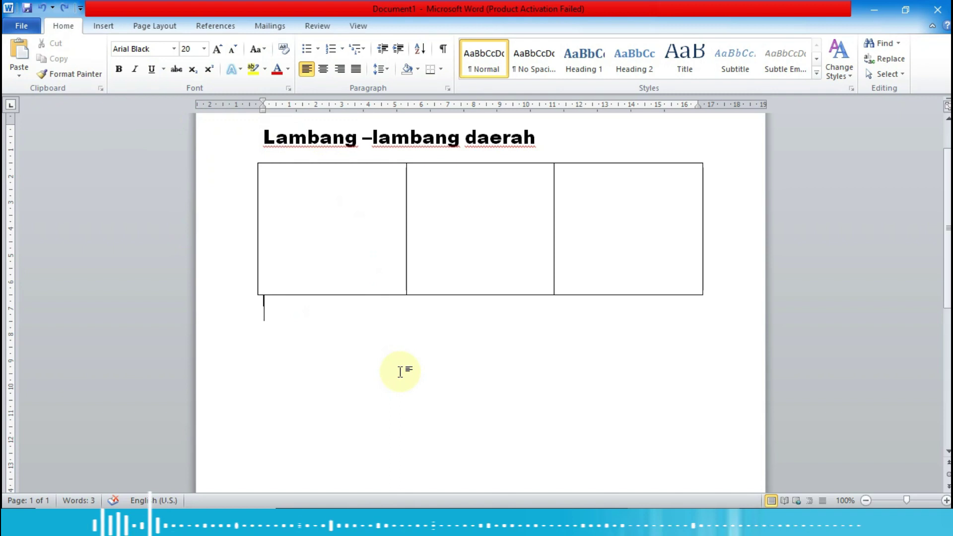
Step: Insert the picture 'DKI Jakarta (1)' from D: > MATERI KLS PJJ 2020 > KELAS 2
left_click(106, 30)
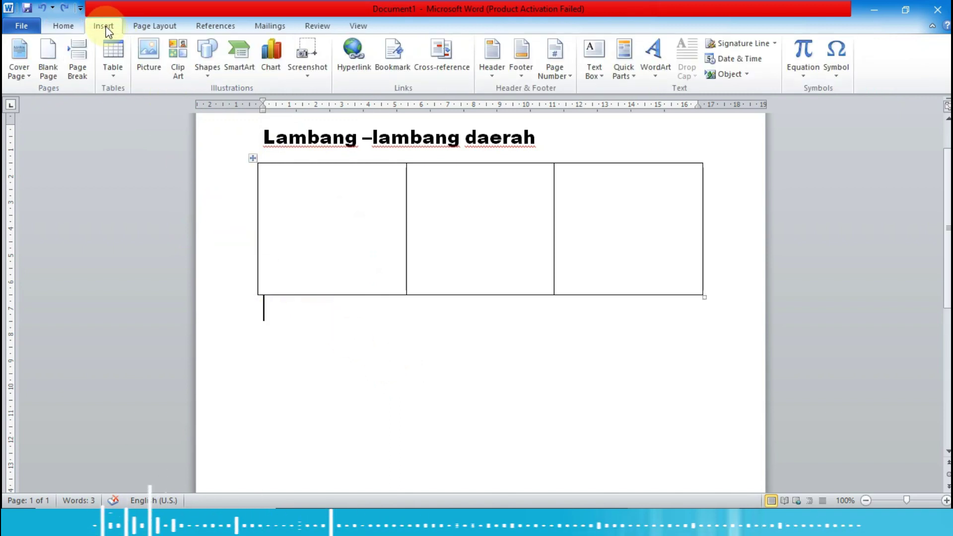
left_click(148, 50)
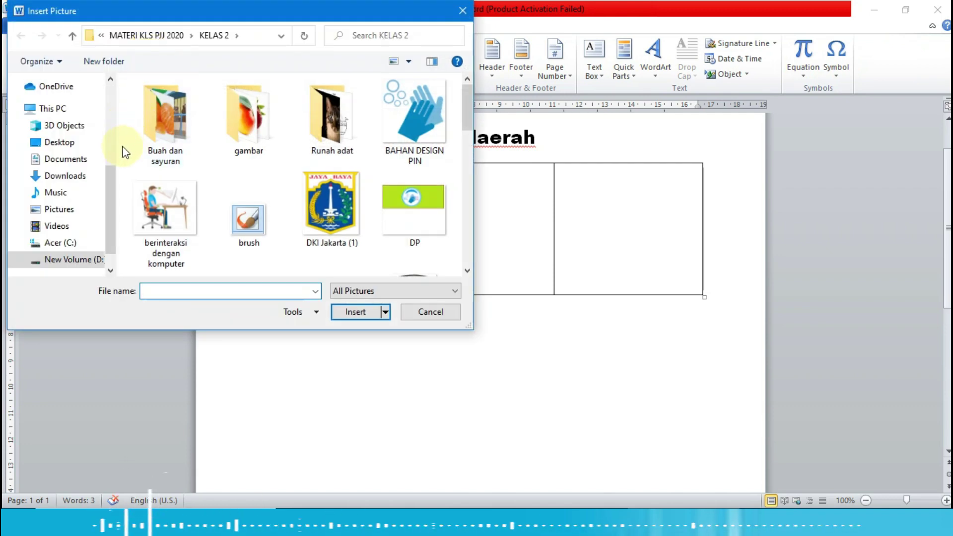
left_click(87, 268)
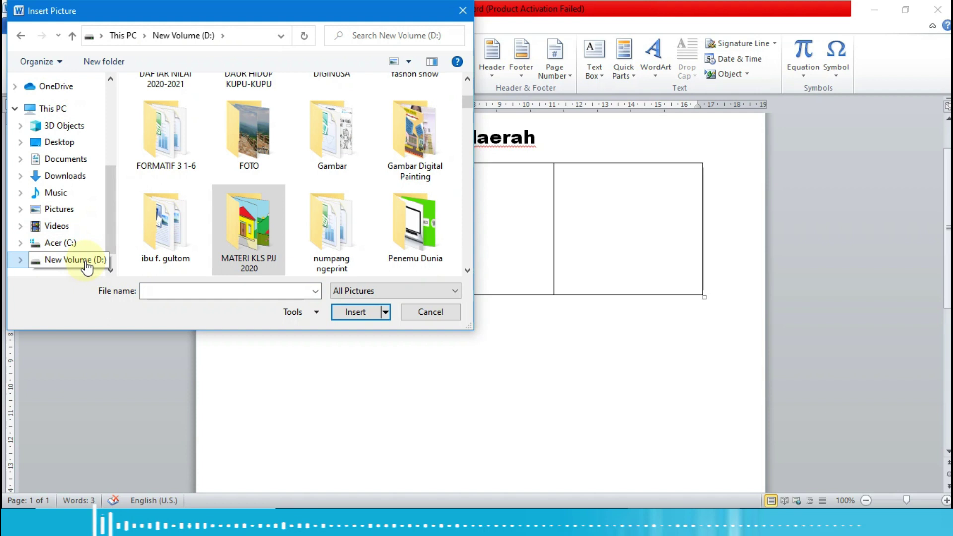
double_click(257, 243)
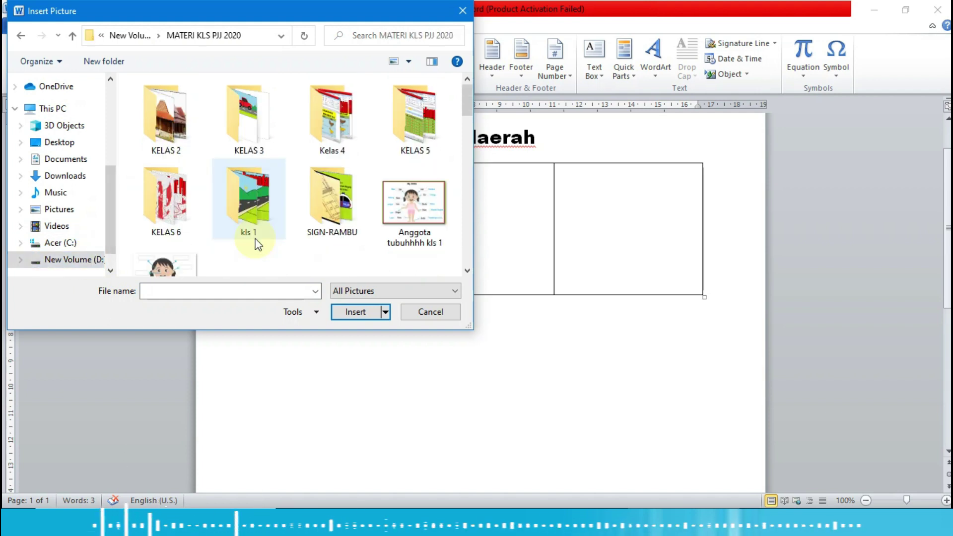
double_click(171, 130)
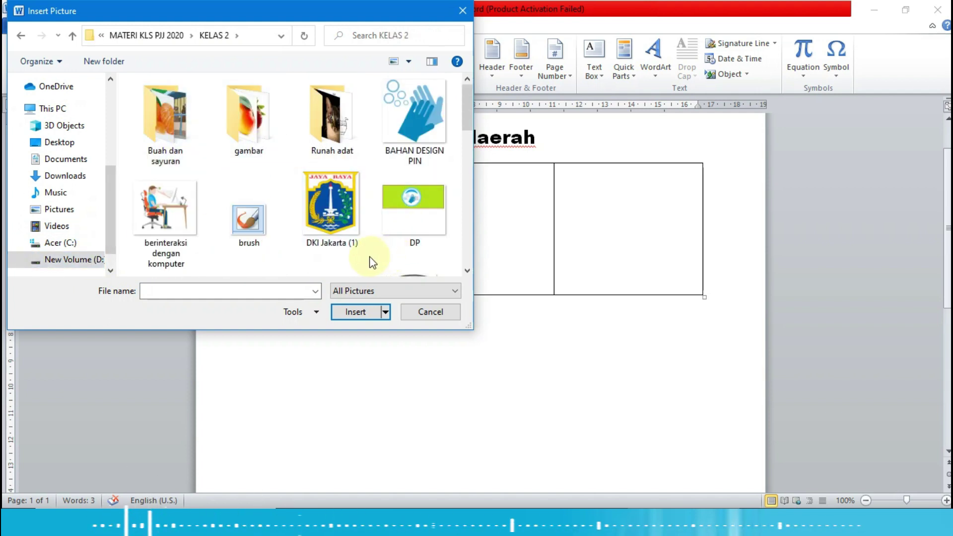
left_click(328, 207)
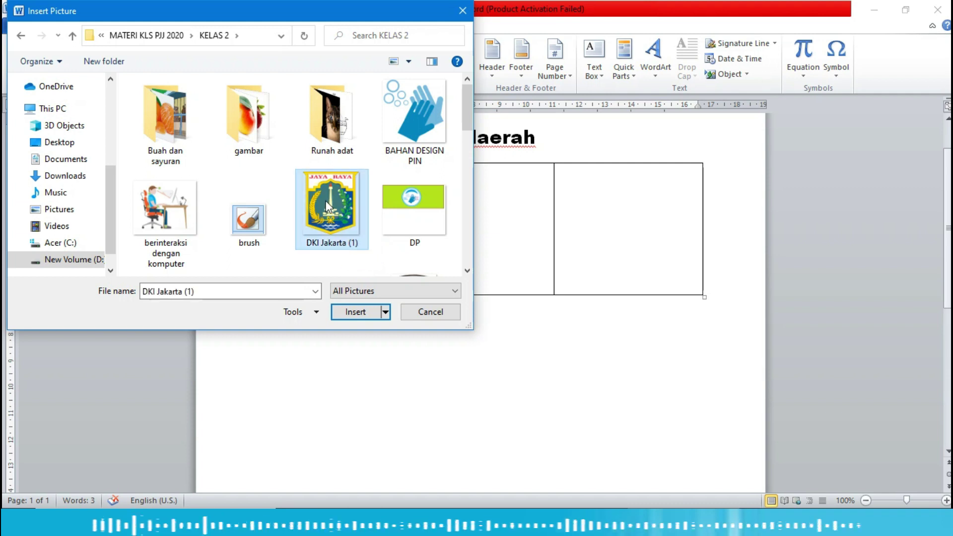
left_click(354, 311)
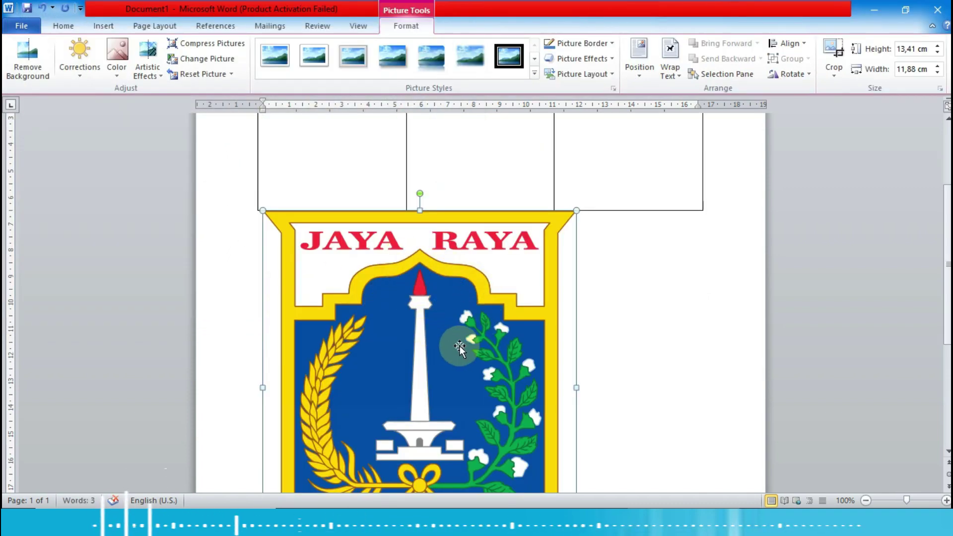
Step: Set the Jakarta emblem's wrapping to In Front of Text and move it up over the table
left_click_drag(444, 280, 655, 114)
left_click(671, 70)
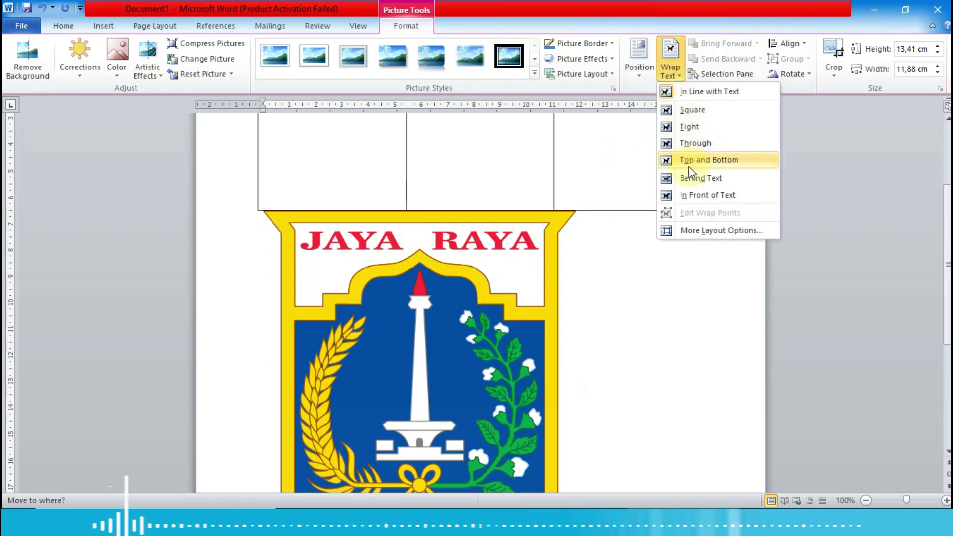
left_click(698, 195)
left_click_drag(385, 295, 372, 208)
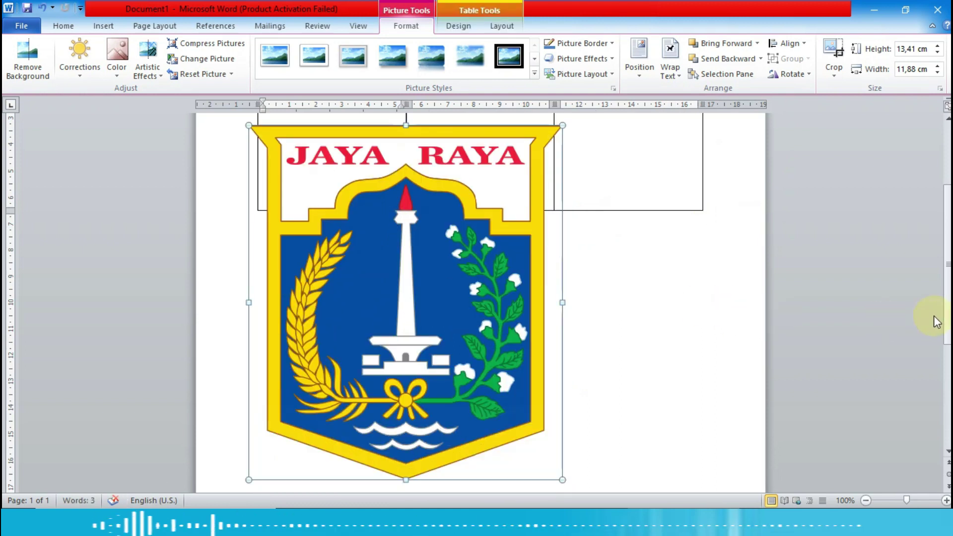
scroll(939, 304, "up", 3)
scroll(558, 337, "up", 1)
left_click_drag(450, 368, 446, 279)
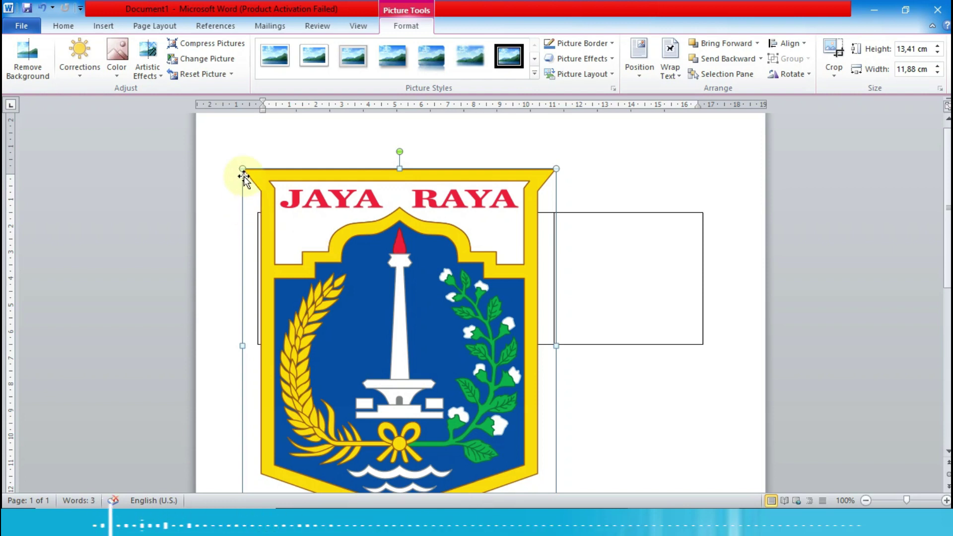
Step: Resize the Jakarta emblem to about 5.4 × 5.35 cm and fit it into the first cell
left_click_drag(243, 170, 430, 380)
left_click_drag(472, 421, 309, 262)
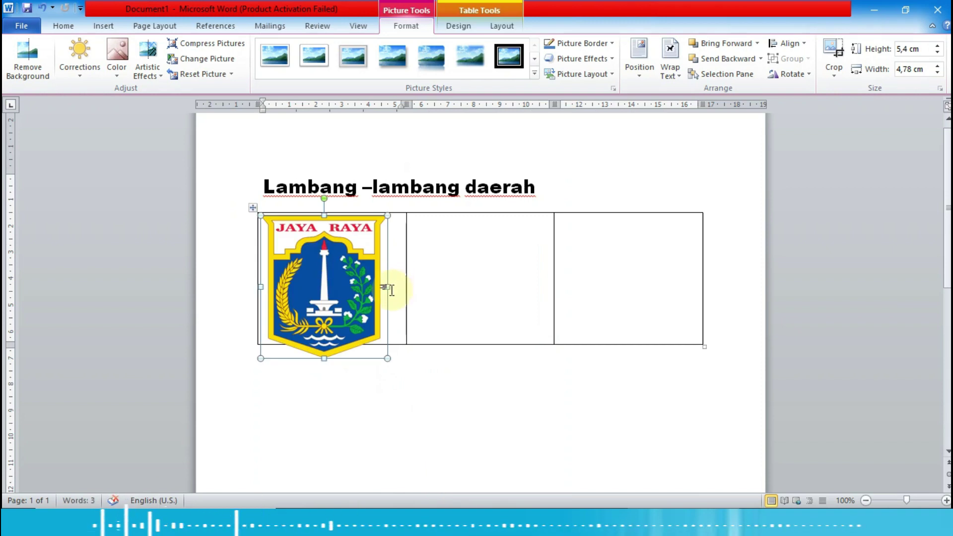
left_click_drag(390, 287, 402, 286)
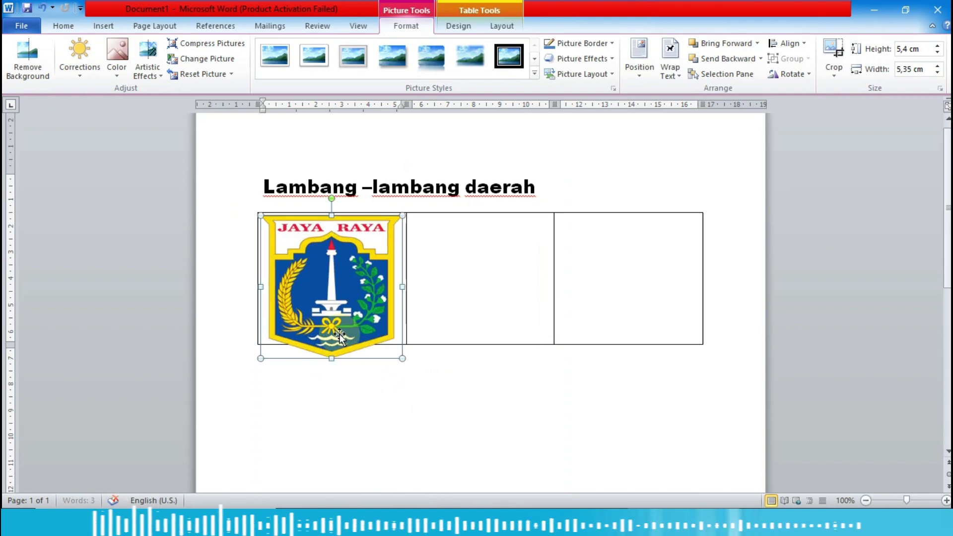
left_click_drag(330, 358, 330, 342)
left_click(472, 313)
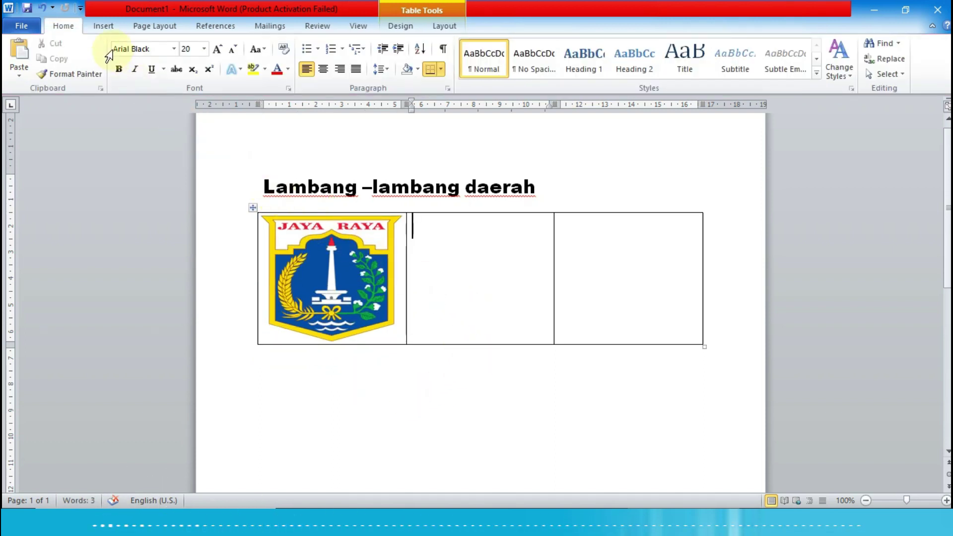
Step: Insert the Jawa Tengah emblem picture from the KELAS 2 folder
left_click(105, 27)
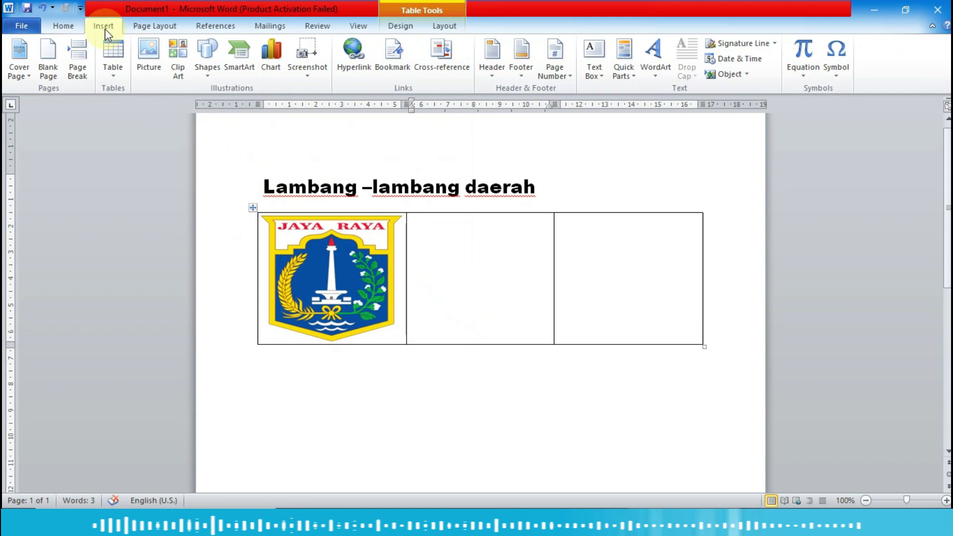
left_click(142, 52)
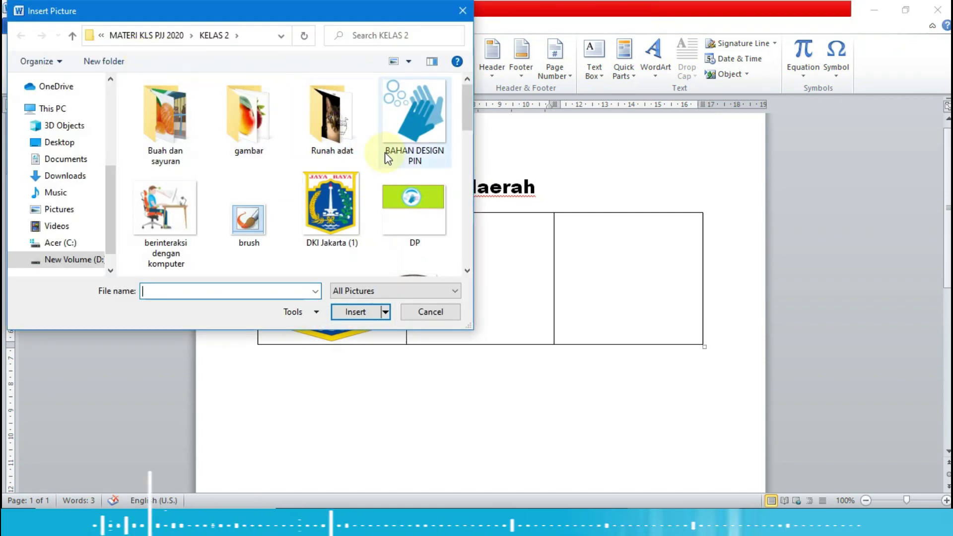
scroll(388, 158, "down", 3)
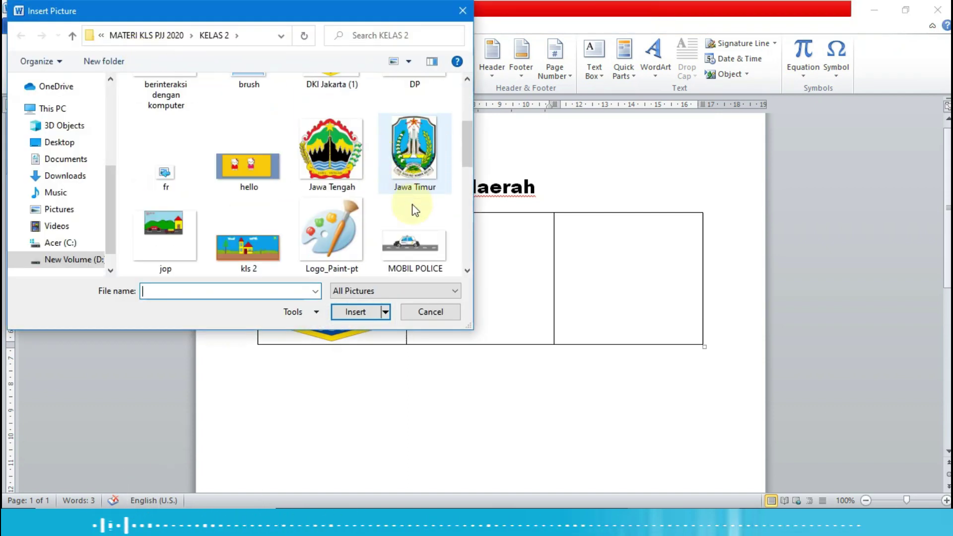
left_click(339, 156)
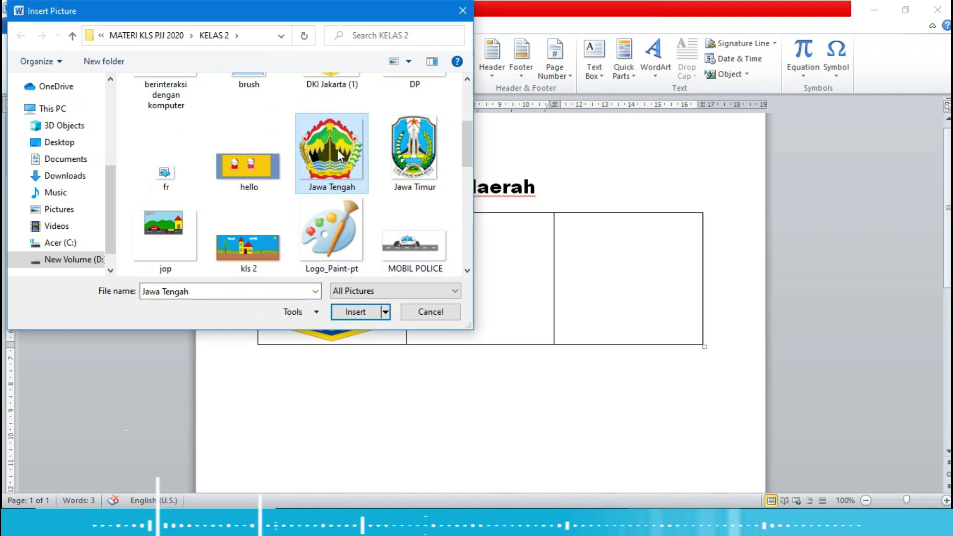
left_click(356, 312)
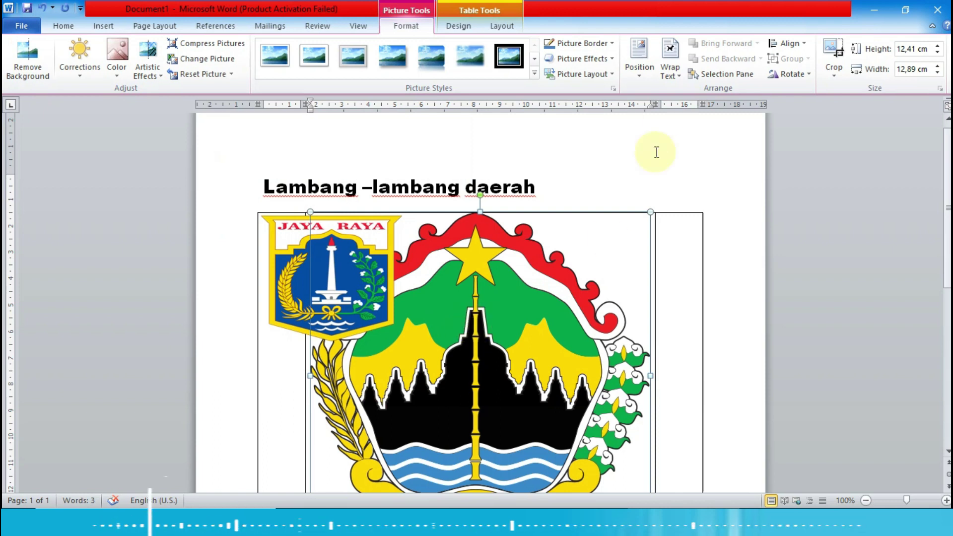
Step: Make the Jawa Tengah emblem float In Front of Text, resize it to about 4.76 × 5.23 cm, and place it in the middle cell
left_click(673, 71)
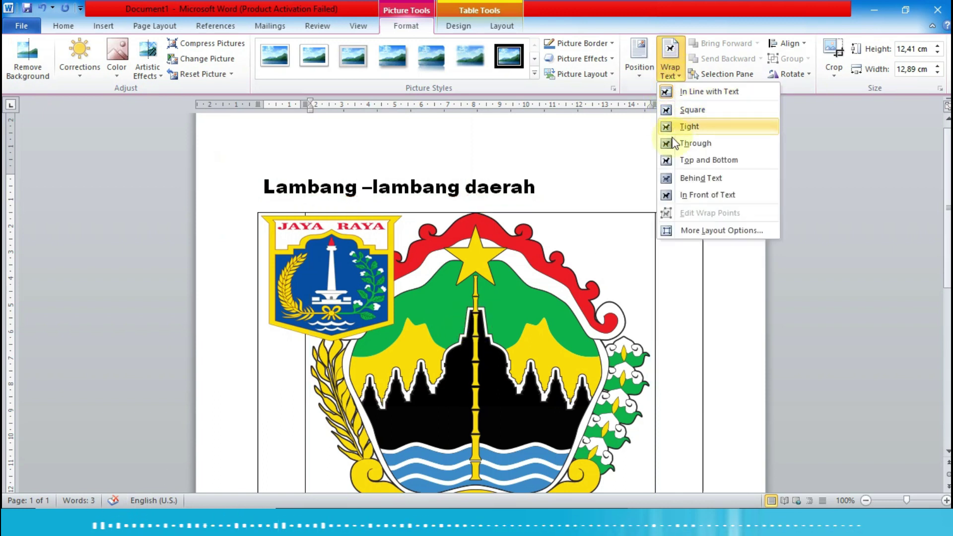
left_click(695, 194)
left_click_drag(310, 212, 470, 366)
left_click_drag(518, 351, 445, 246)
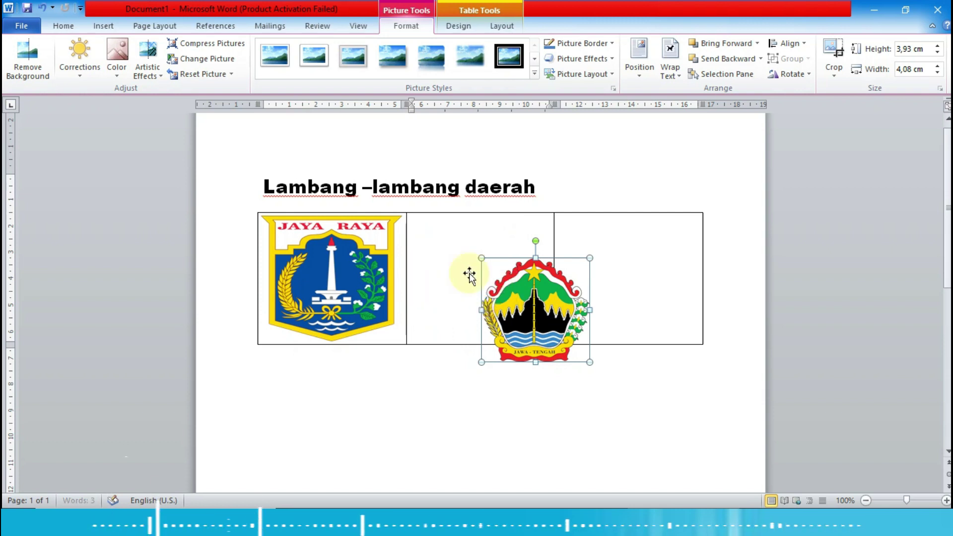
left_click_drag(516, 270, 549, 272)
left_click_drag(479, 320, 478, 341)
left_click(607, 302)
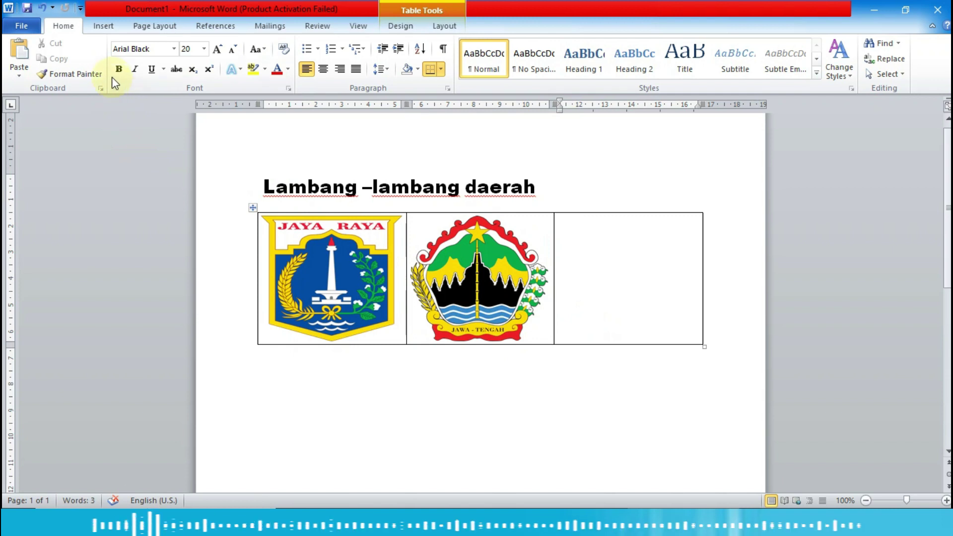
Step: Insert the Jawa Timur emblem picture from the KELAS 2 folder
left_click(103, 30)
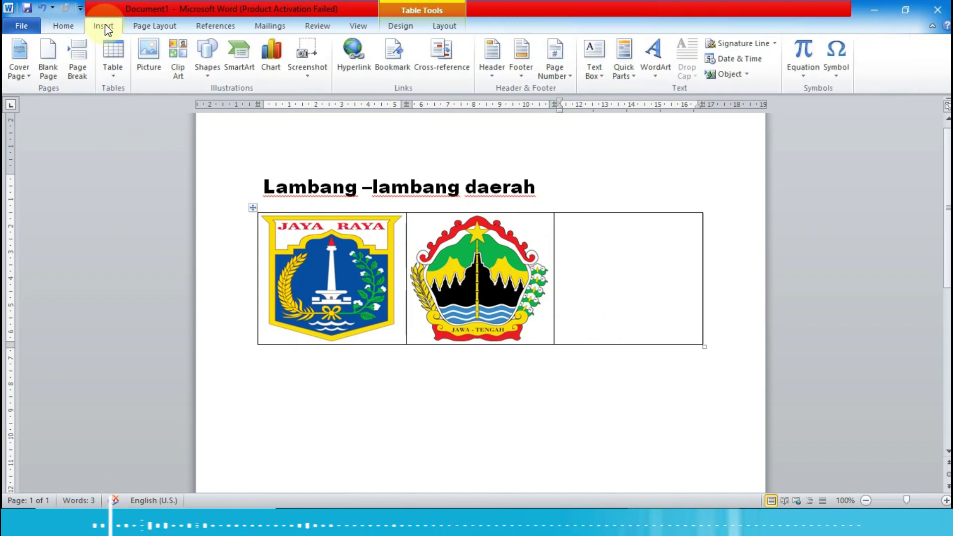
left_click(149, 59)
scroll(384, 195, "down", 3)
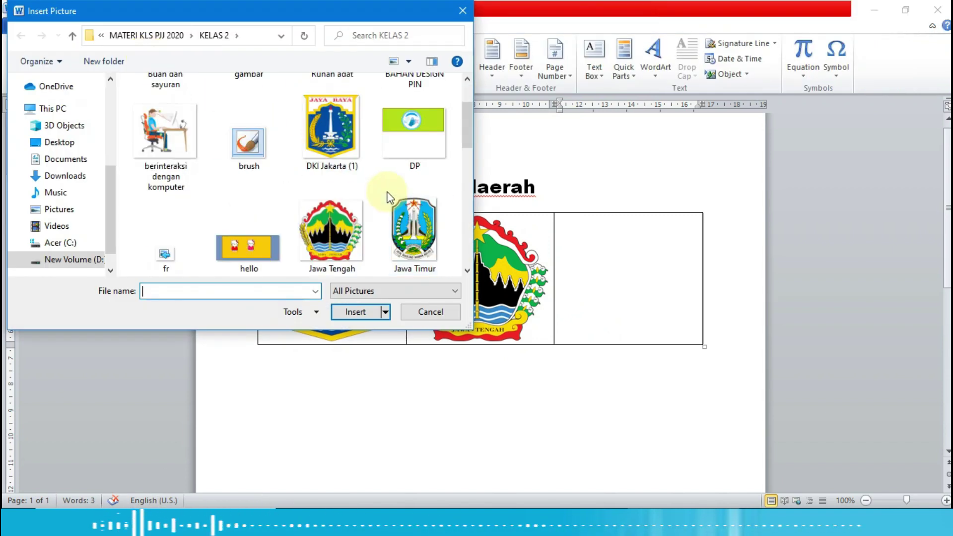
left_click(413, 151)
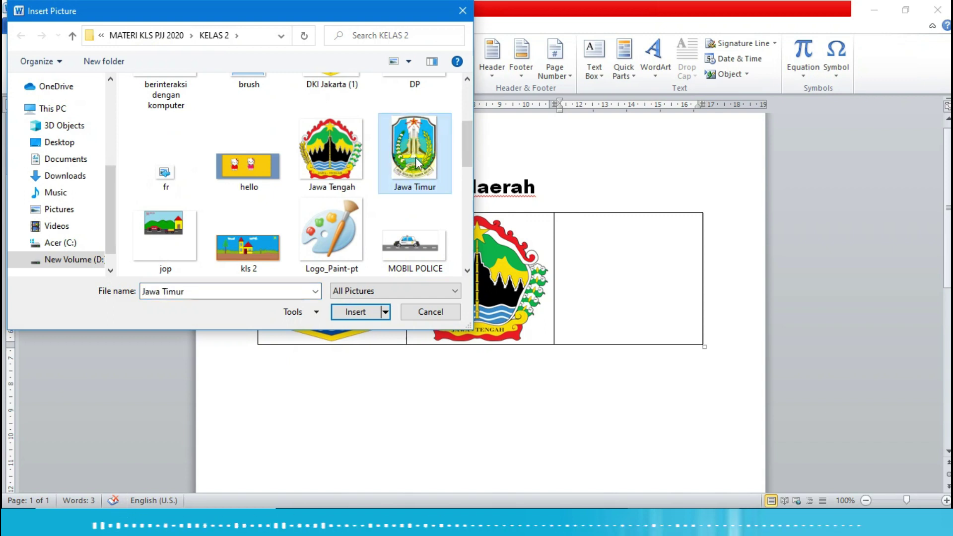
left_click(370, 312)
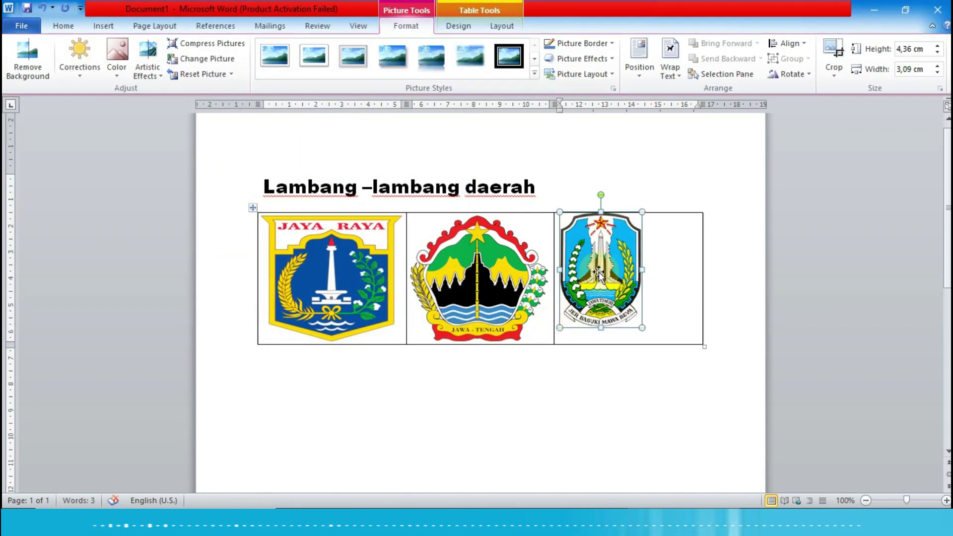
Step: Make the Jawa Timur emblem float In Front of Text and enlarge it to 4.76 × 5.42 cm in the third cell
left_click(679, 75)
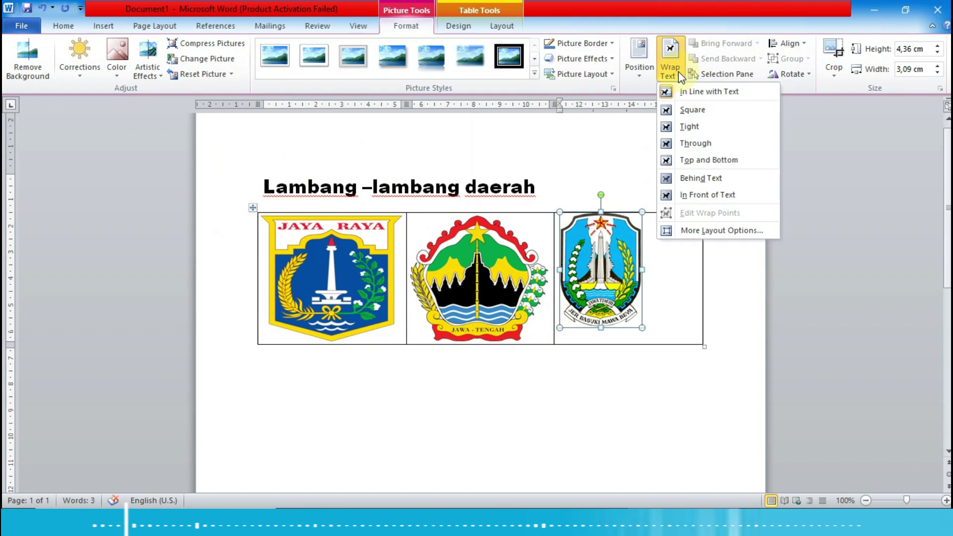
left_click(707, 195)
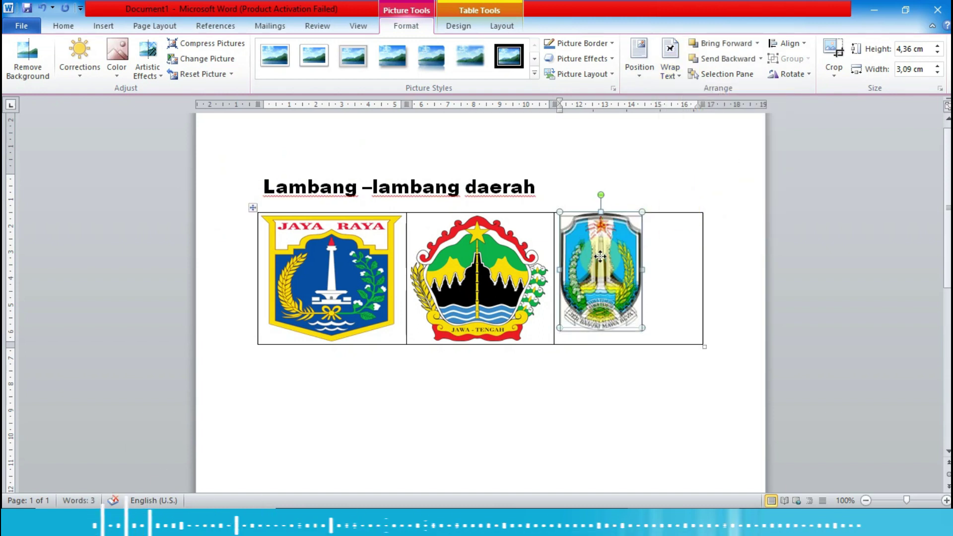
left_click_drag(642, 270, 700, 283)
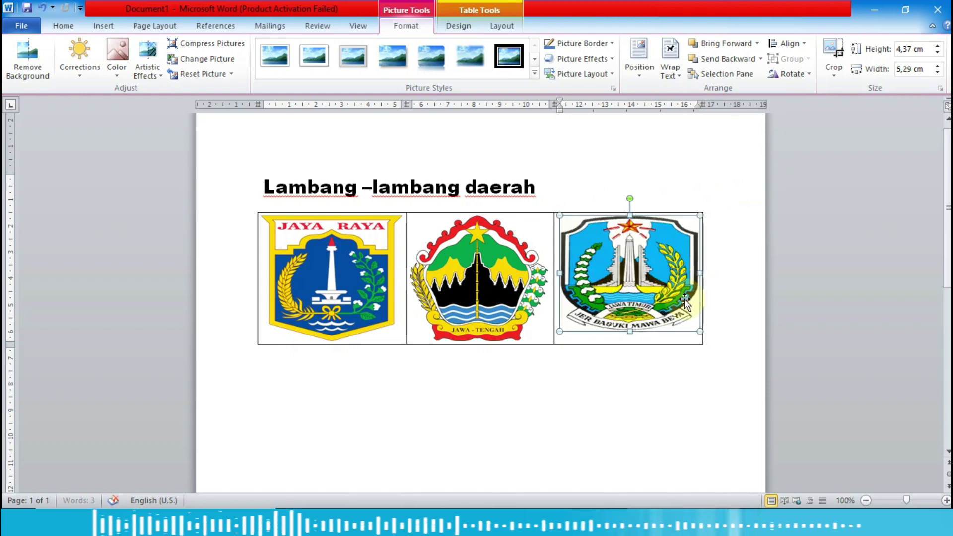
left_click_drag(630, 330, 631, 342)
left_click_drag(559, 279, 555, 272)
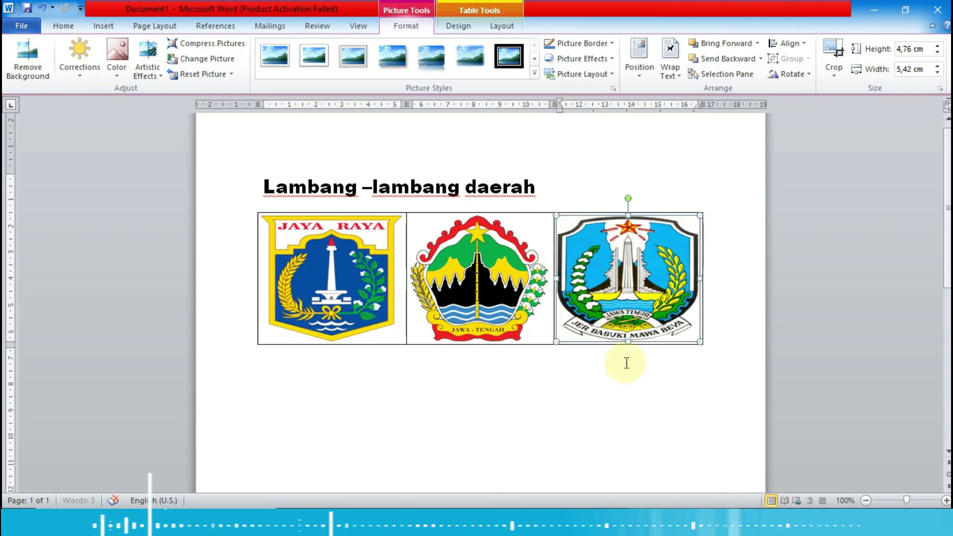
left_click(721, 356)
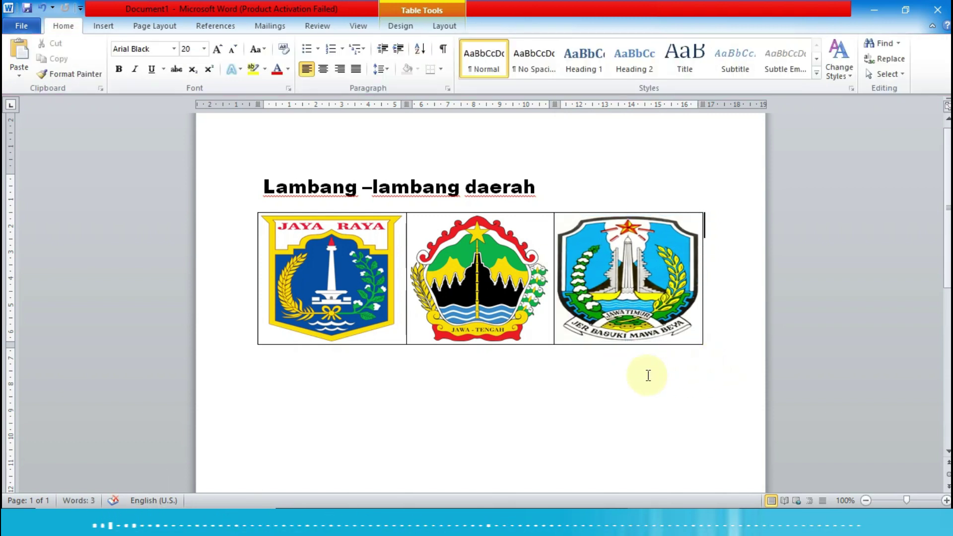
Step: Below the emblem table, type the heading 'Rumah adat' with an empty line under it
left_click(277, 381)
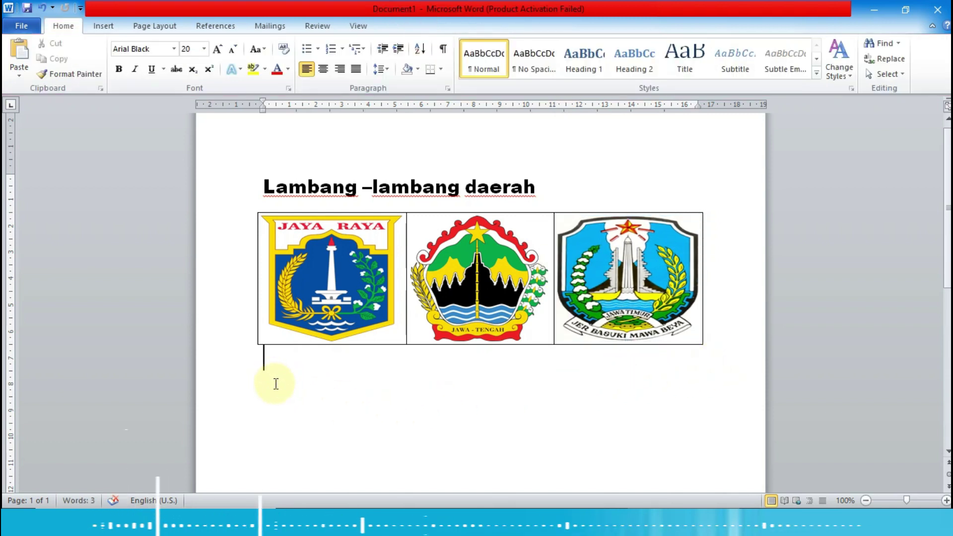
key("Return")
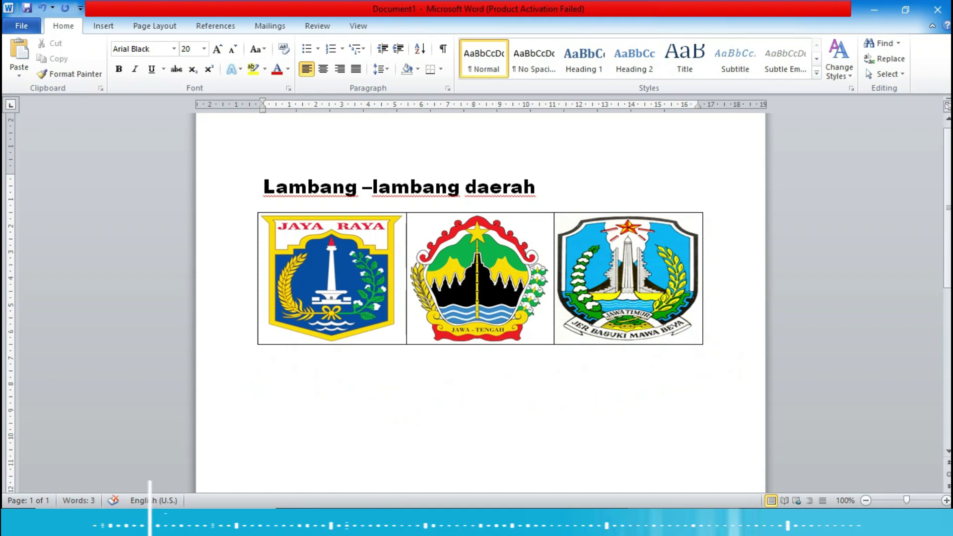
type("rumah")
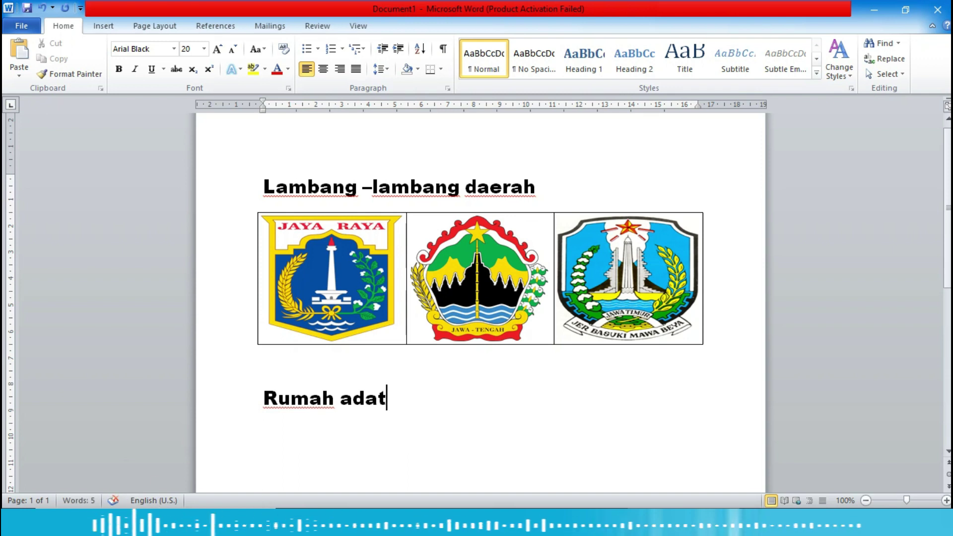
key("Return")
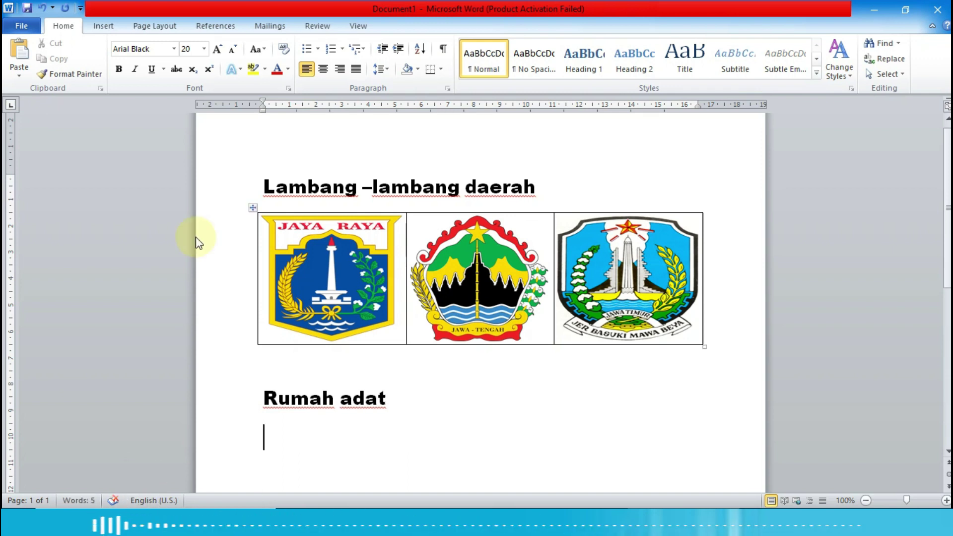
Step: Insert a 3-column, 2-row table through the Insert Table dialog
left_click(108, 29)
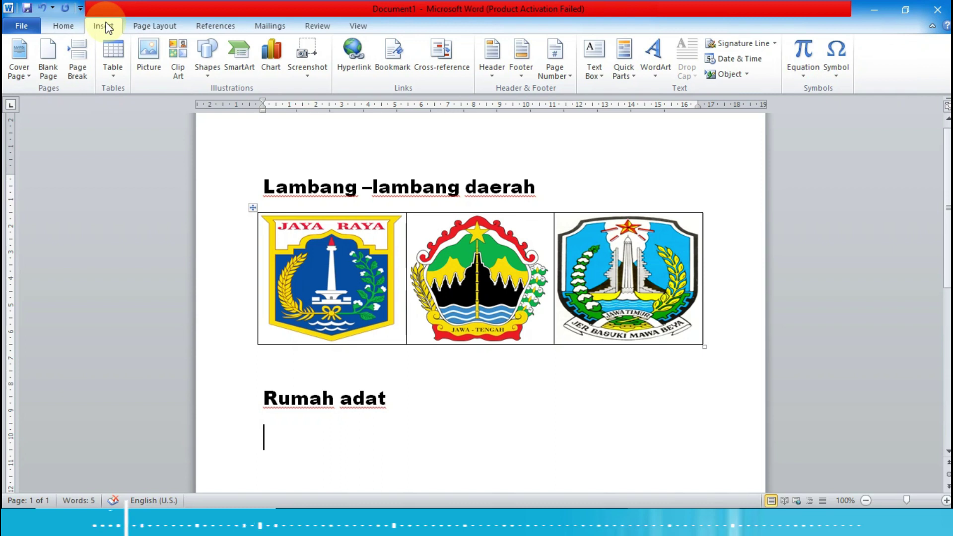
left_click(115, 64)
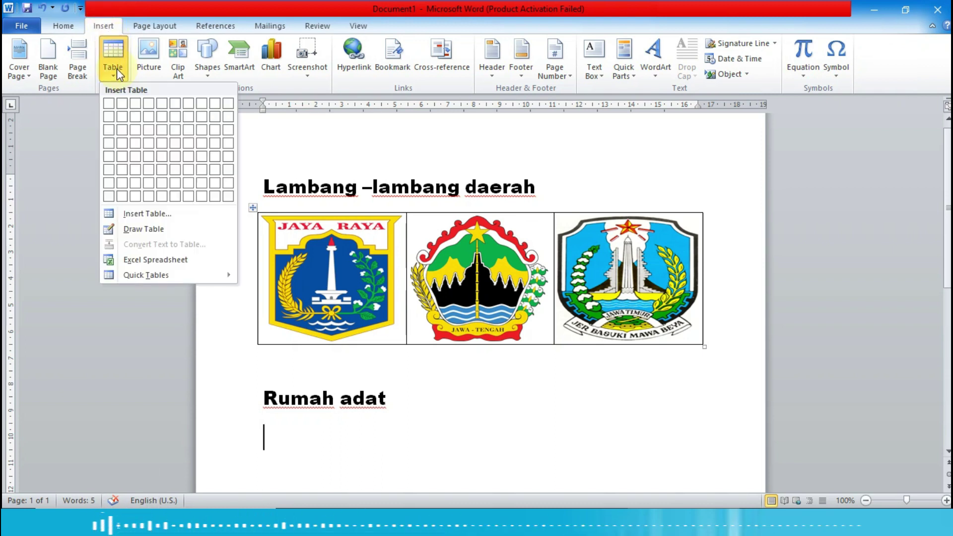
left_click(160, 214)
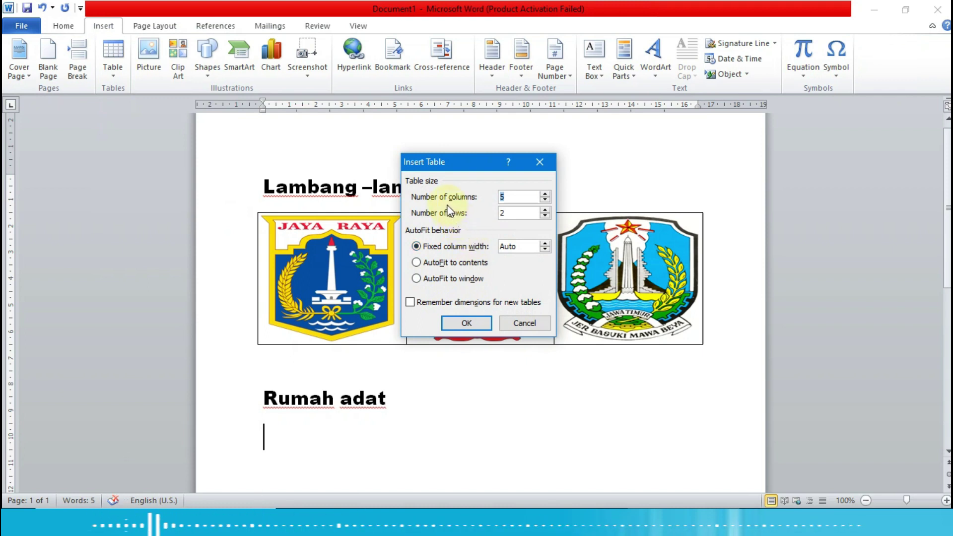
type("3")
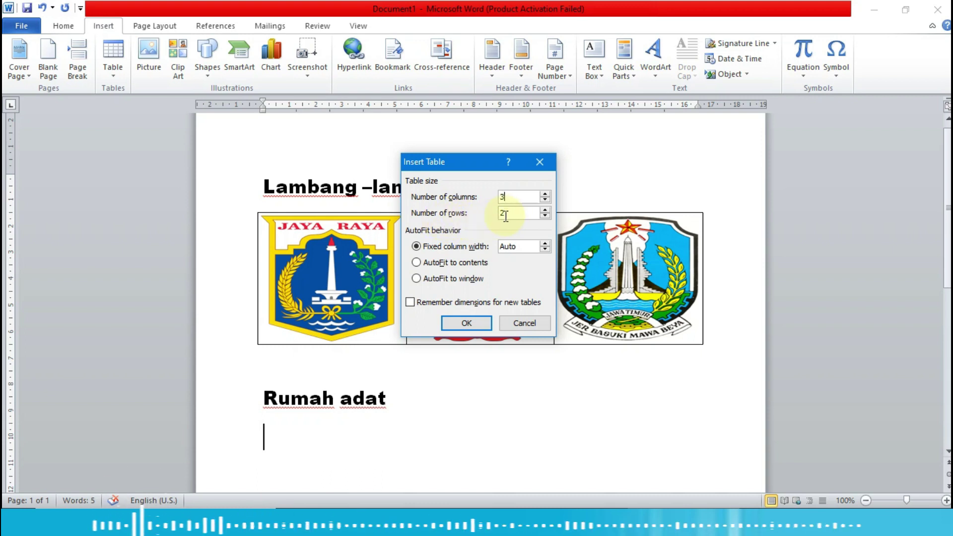
left_click(473, 324)
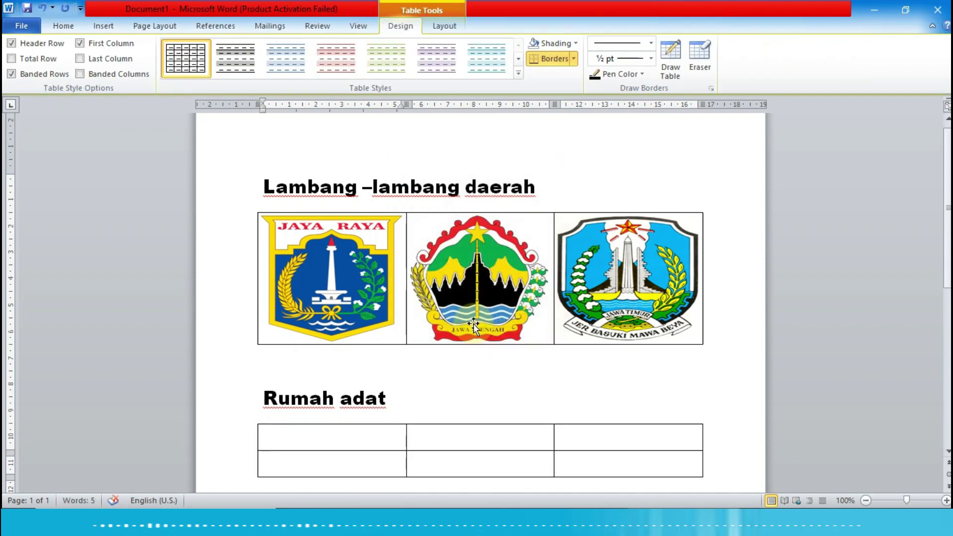
Step: Select the table's first row and raise its height to 5 cm so it can hold photos
scroll(475, 326, "down", 1)
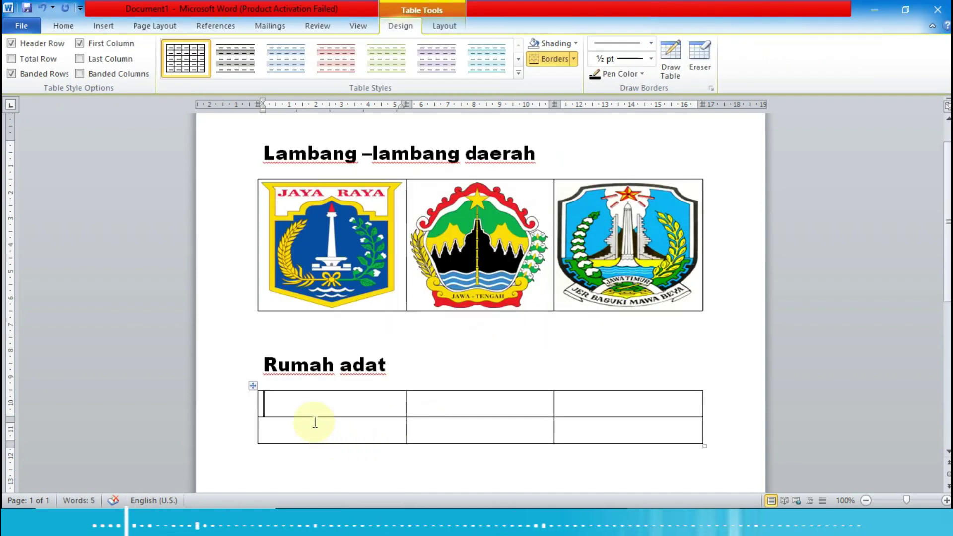
left_click_drag(288, 403, 576, 413)
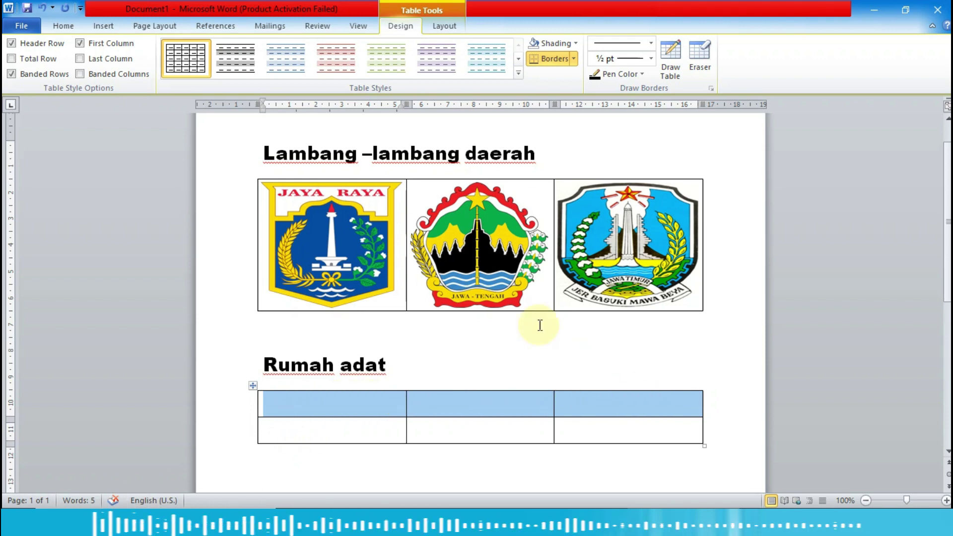
left_click(450, 31)
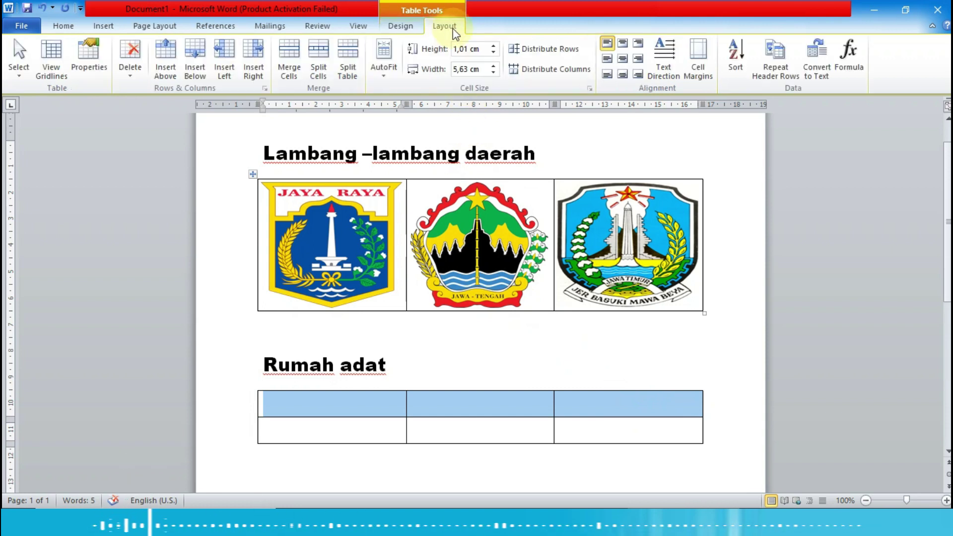
left_click(494, 46)
left_click(495, 46)
left_click(494, 46)
left_click_drag(495, 47, 494, 47)
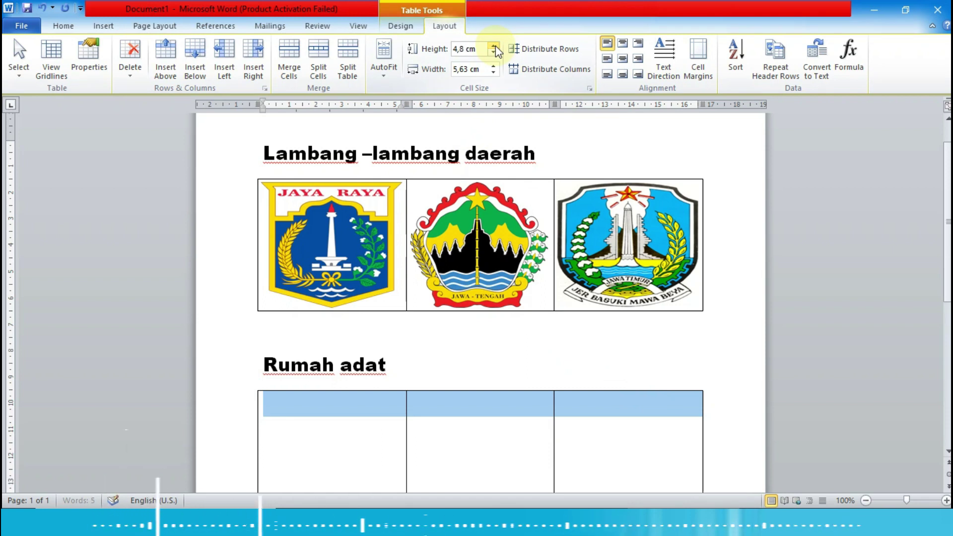
scroll(527, 202, "down", 7)
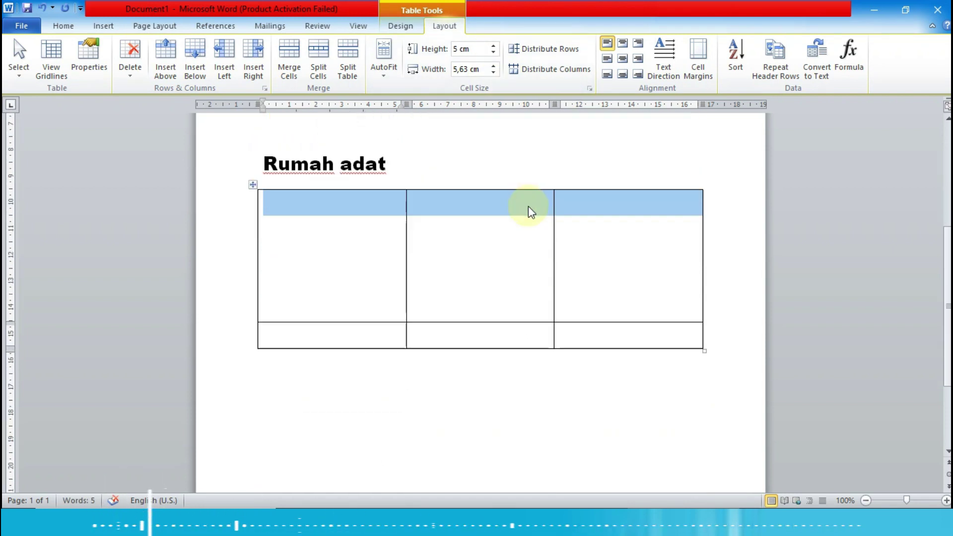
left_click(625, 297)
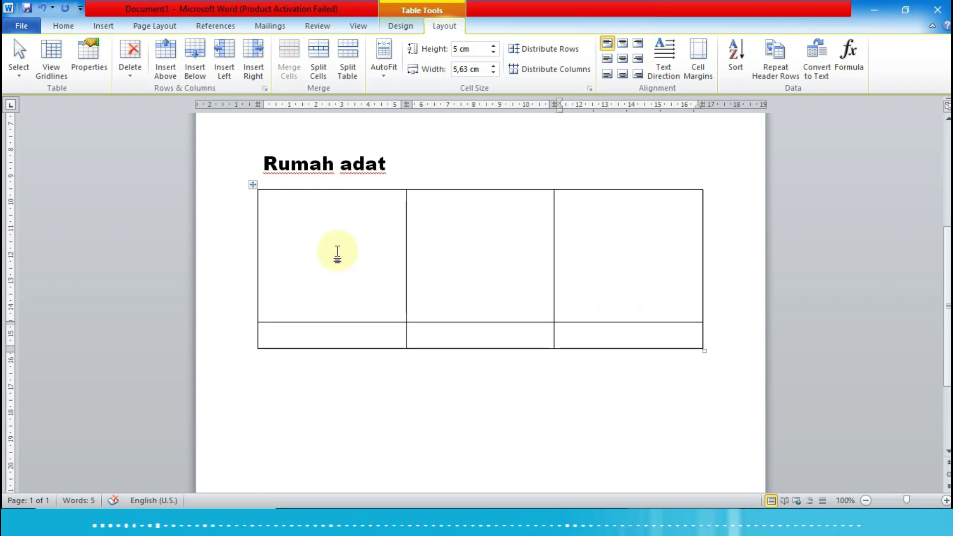
Step: Insert the 'Rumah adat DKI Jakarta' picture and move it into the first cell
left_click(103, 27)
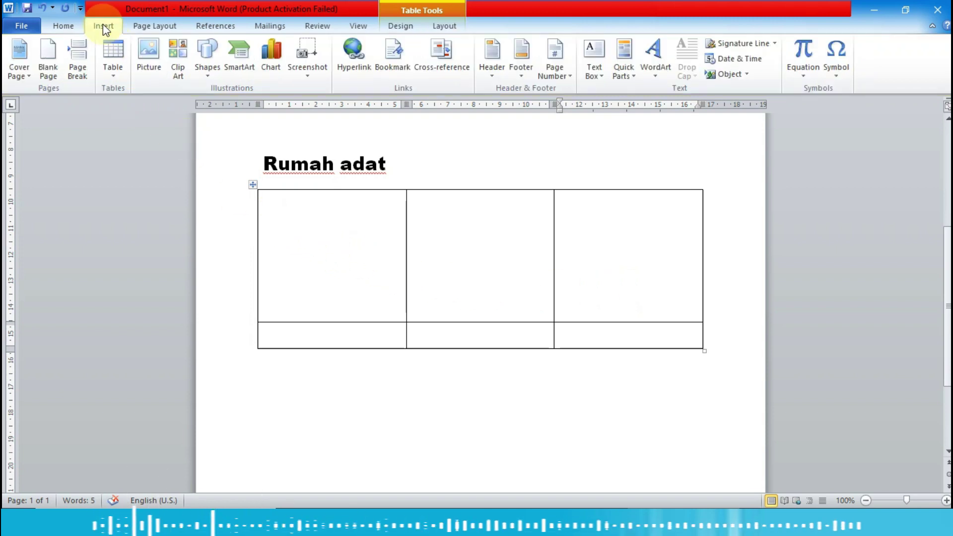
left_click(150, 51)
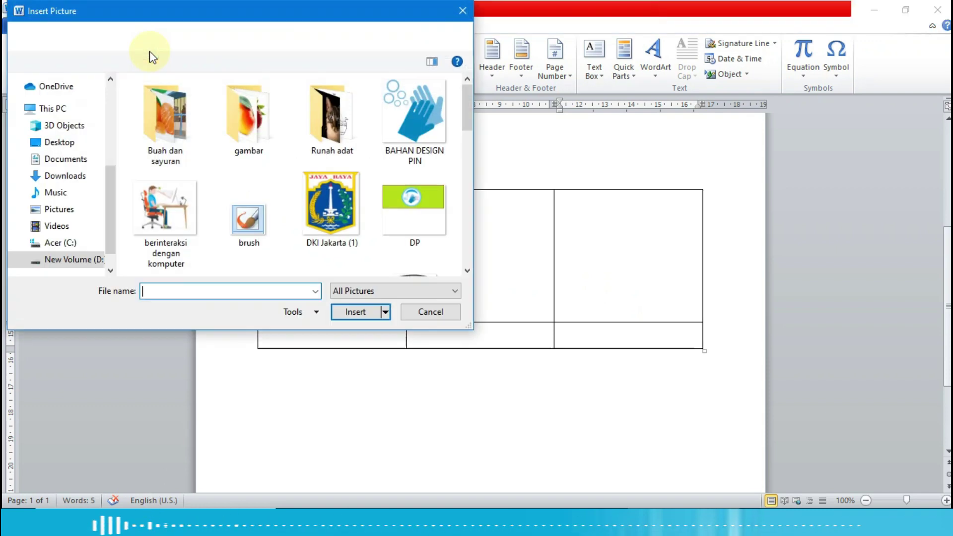
scroll(294, 151, "down", 3)
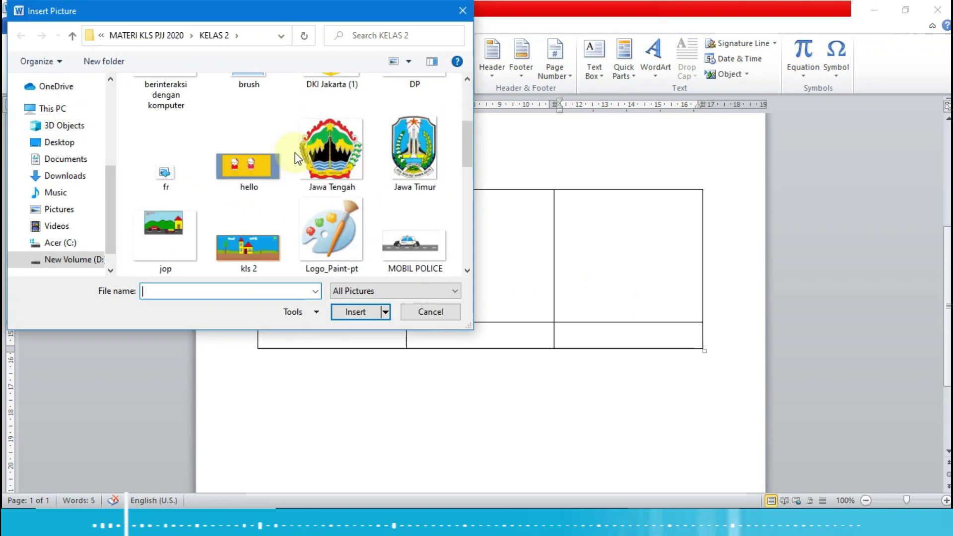
scroll(295, 152, "down", 5)
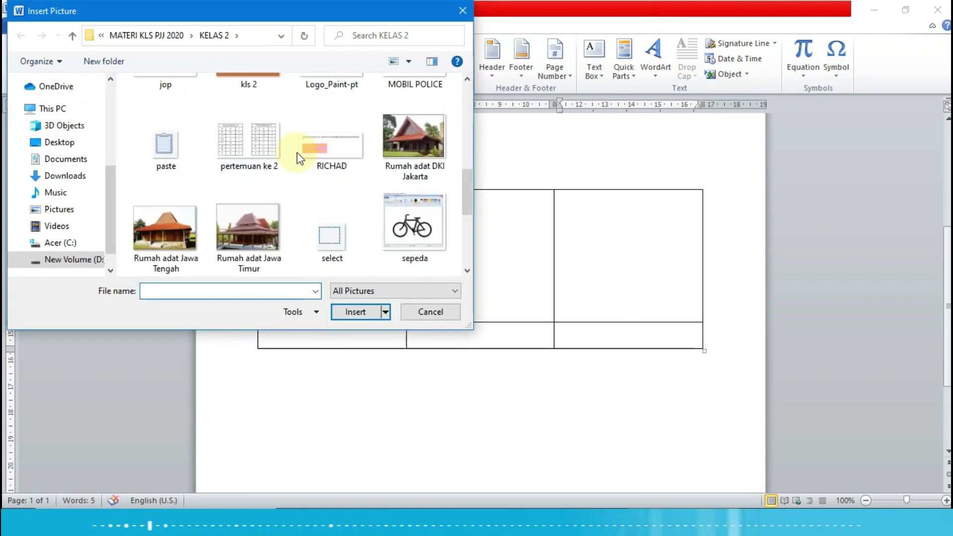
left_click(408, 144)
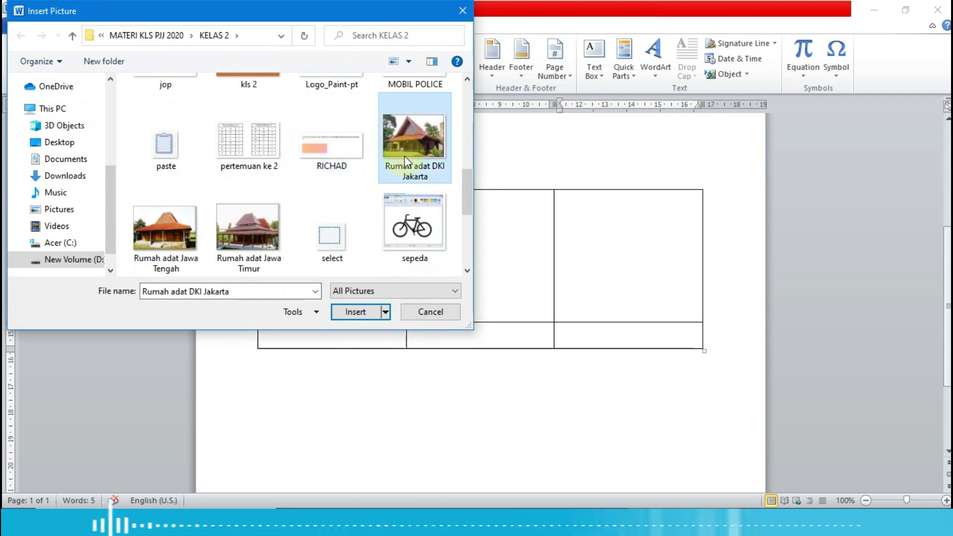
left_click(367, 311)
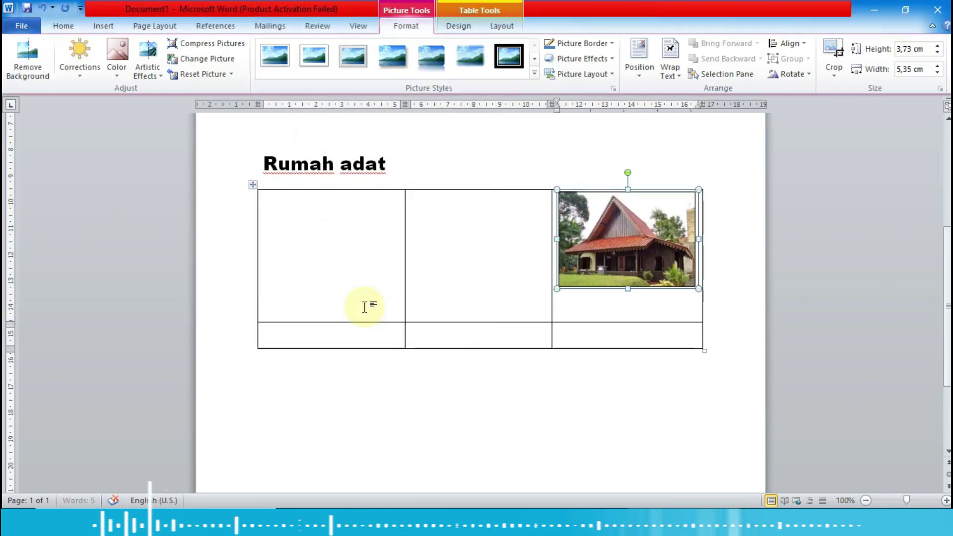
mouse_move(619, 252)
left_mouse_down()
mouse_move(591, 268)
mouse_move(575, 261)
mouse_move(499, 275)
mouse_move(357, 255)
left_mouse_up()
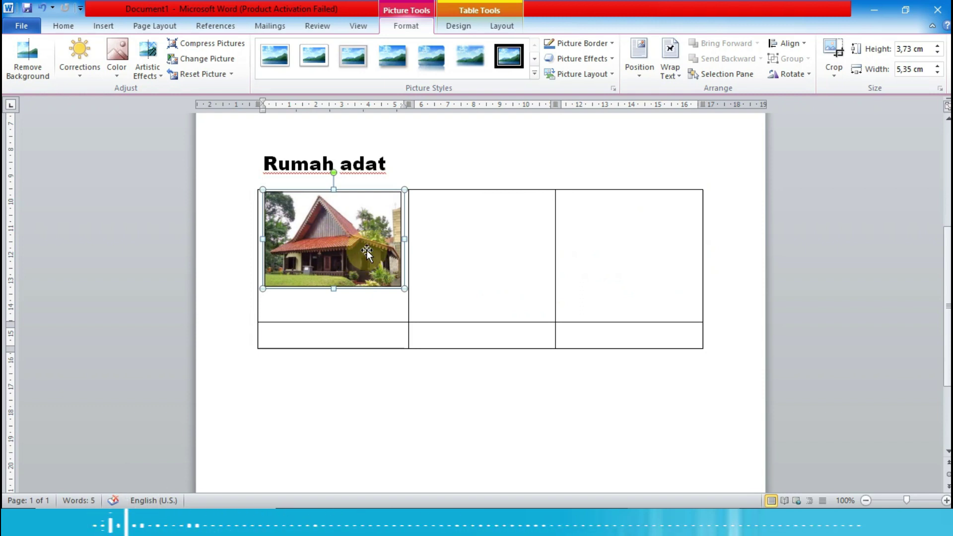
Step: Set the photo to In Front of Text and stretch it to 4,87 × 5,35 cm to fill the cell
left_click(670, 71)
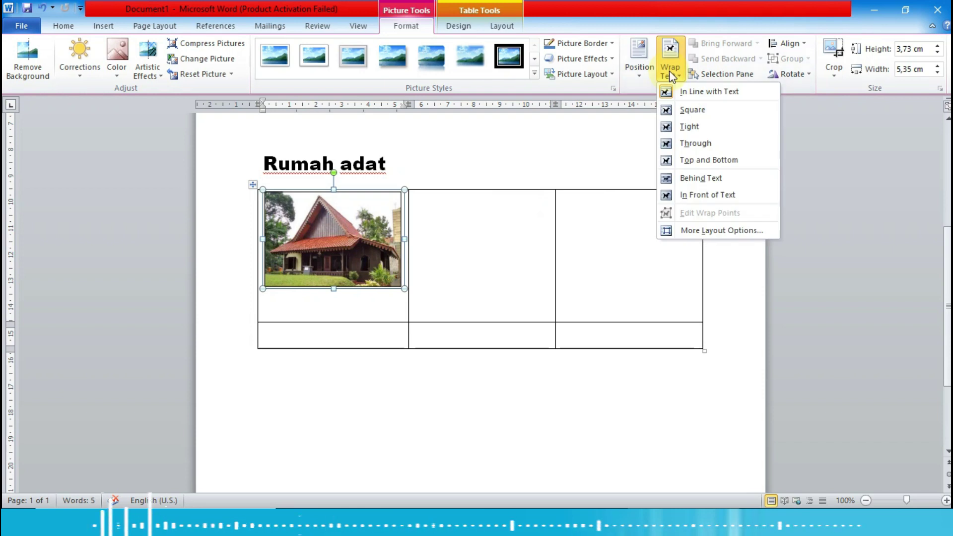
left_click(700, 195)
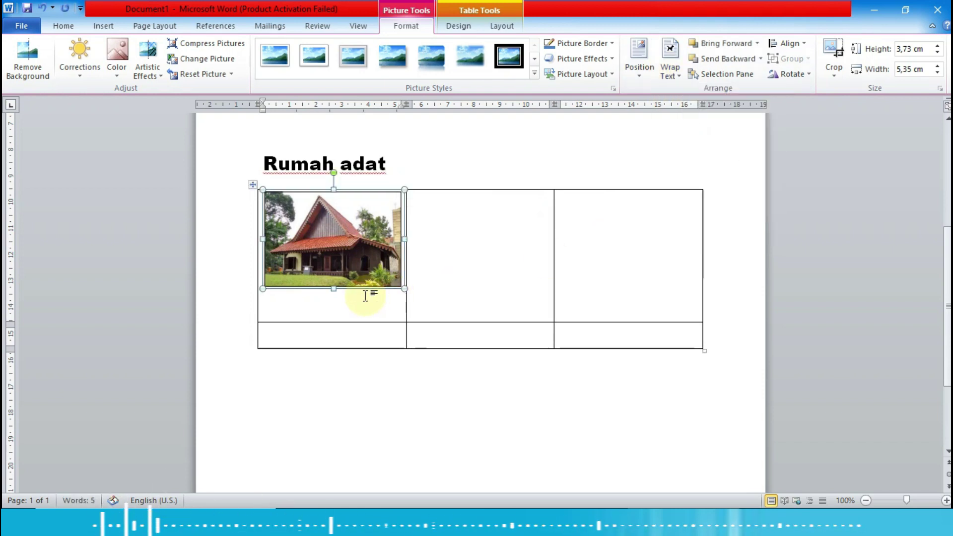
left_click_drag(333, 288, 325, 318)
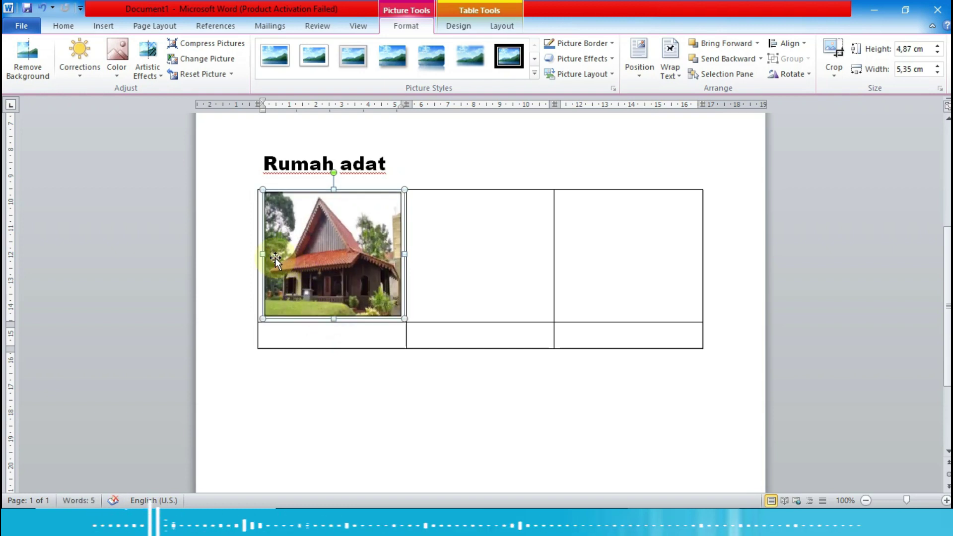
left_click_drag(261, 253, 257, 251)
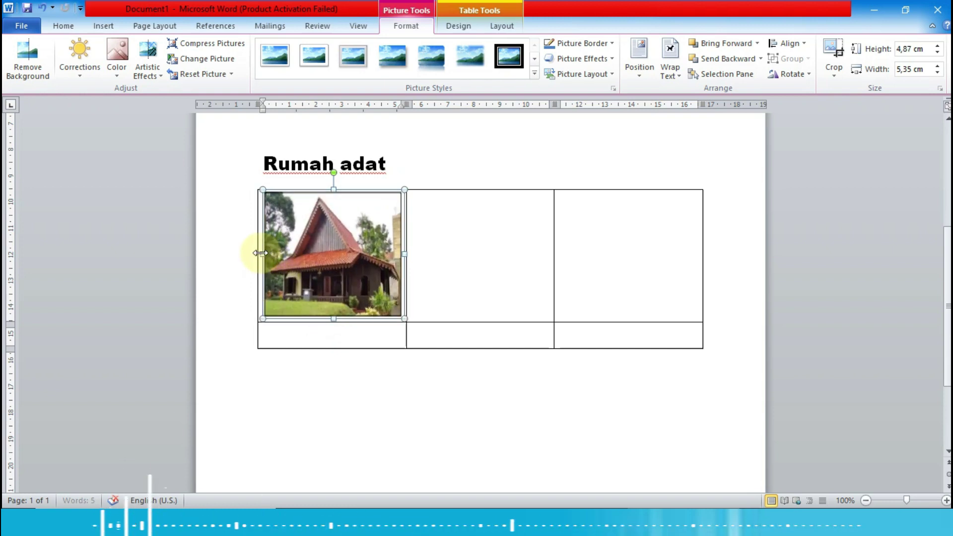
left_click(495, 312)
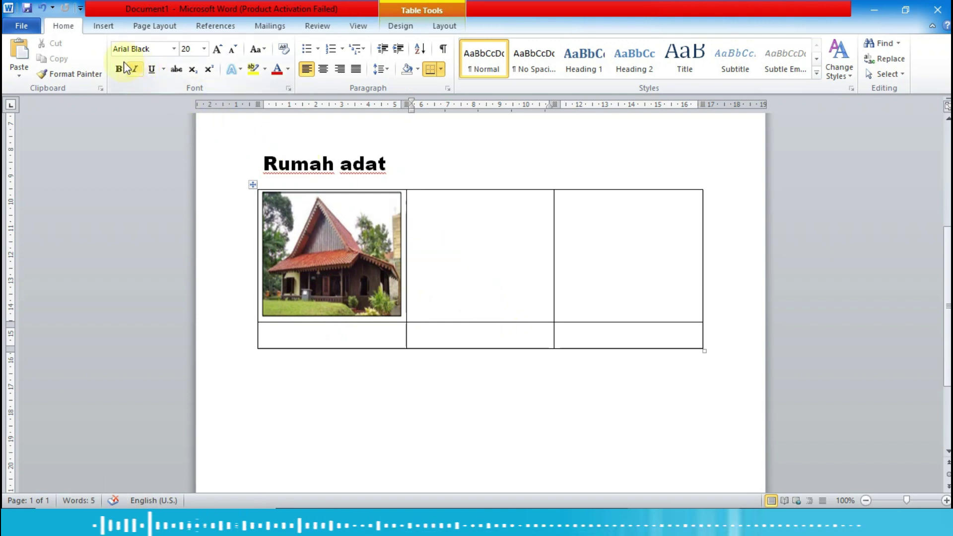
Step: Insert the 'Rumah adat Jawa Tengah' picture into the second cell
left_click(105, 29)
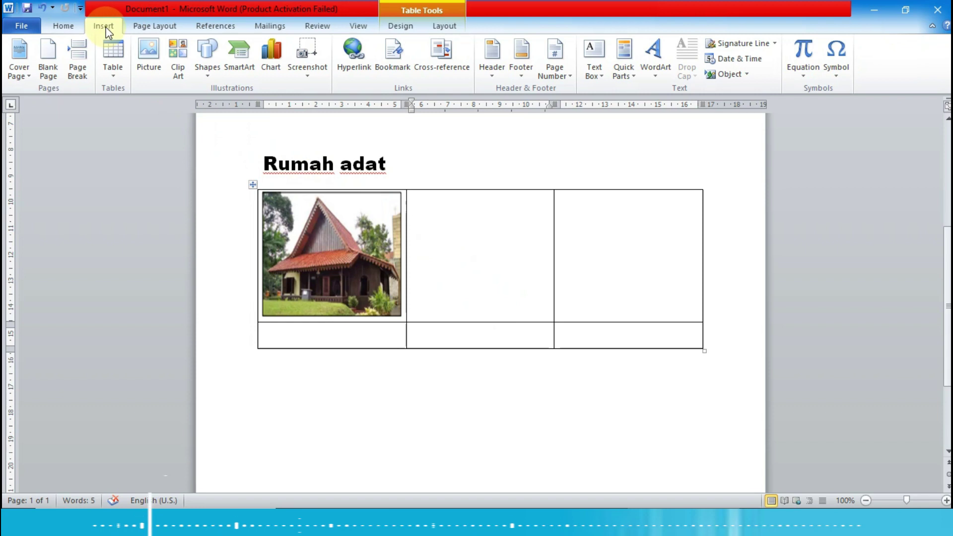
left_click(147, 55)
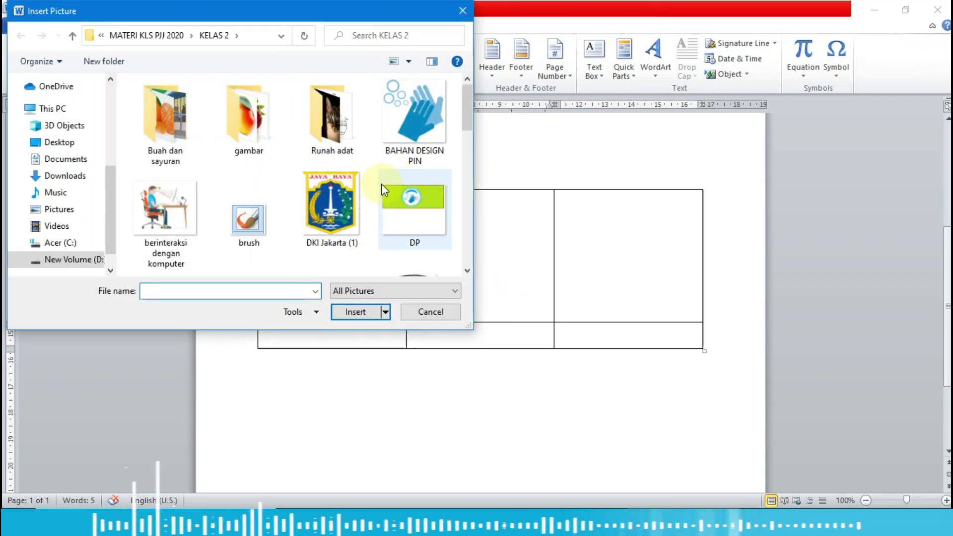
scroll(380, 183, "down", 2)
scroll(380, 183, "down", 2)
scroll(381, 187, "up", 1)
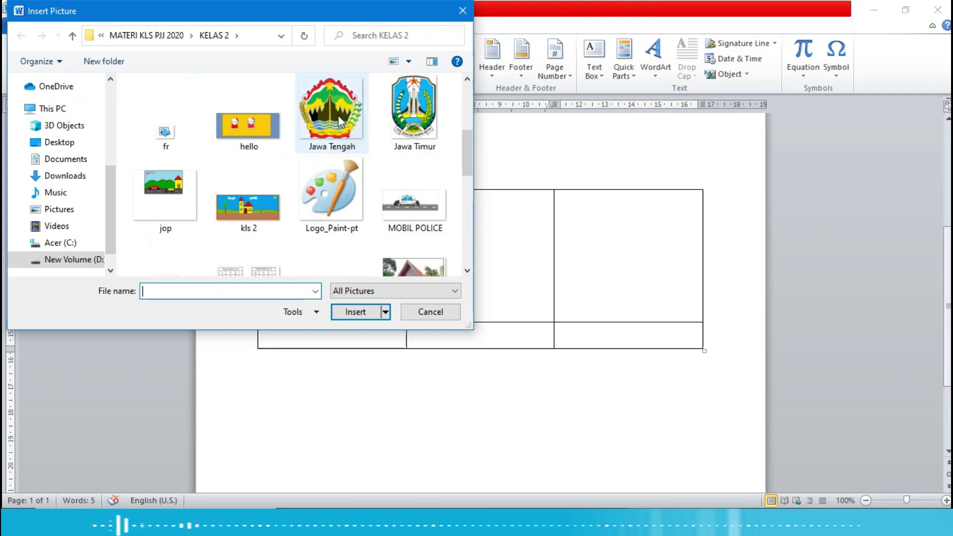
scroll(338, 116, "down", 3)
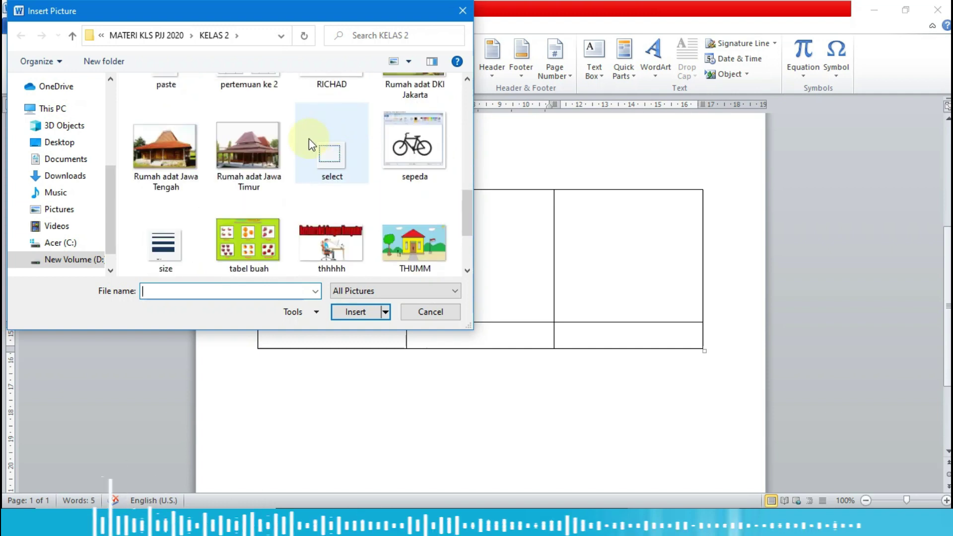
left_click(173, 170)
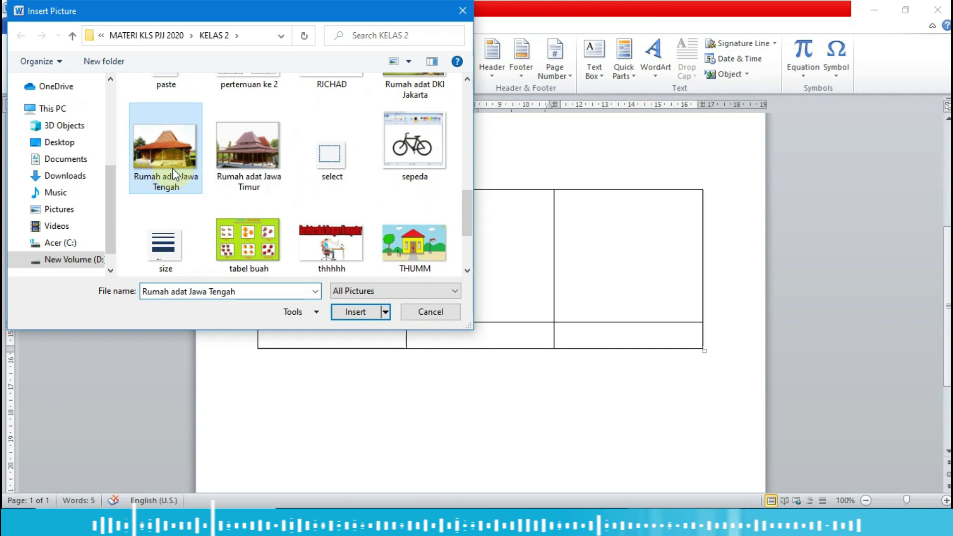
left_click(365, 313)
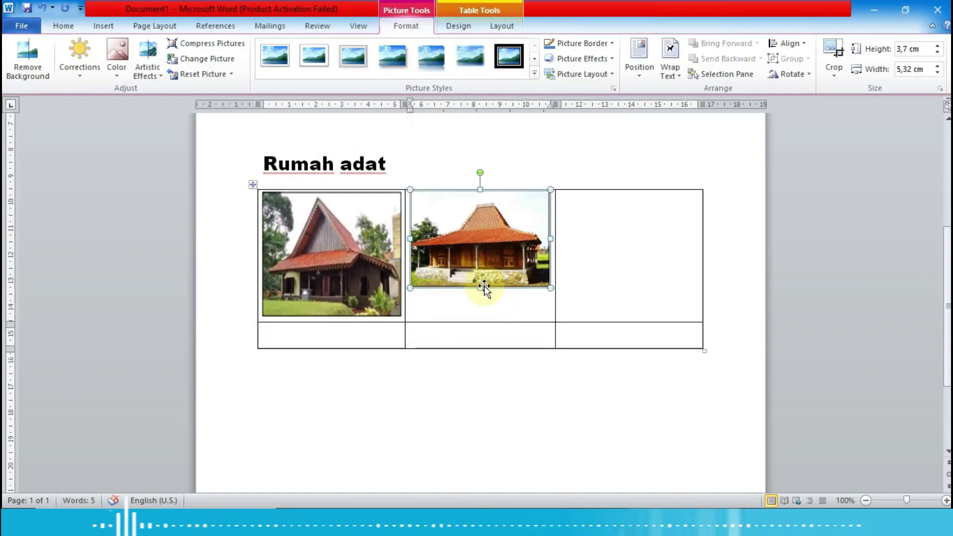
Step: Set the second photo to In Front of Text and stretch it to 4,87 × 5,32 cm
left_click(670, 72)
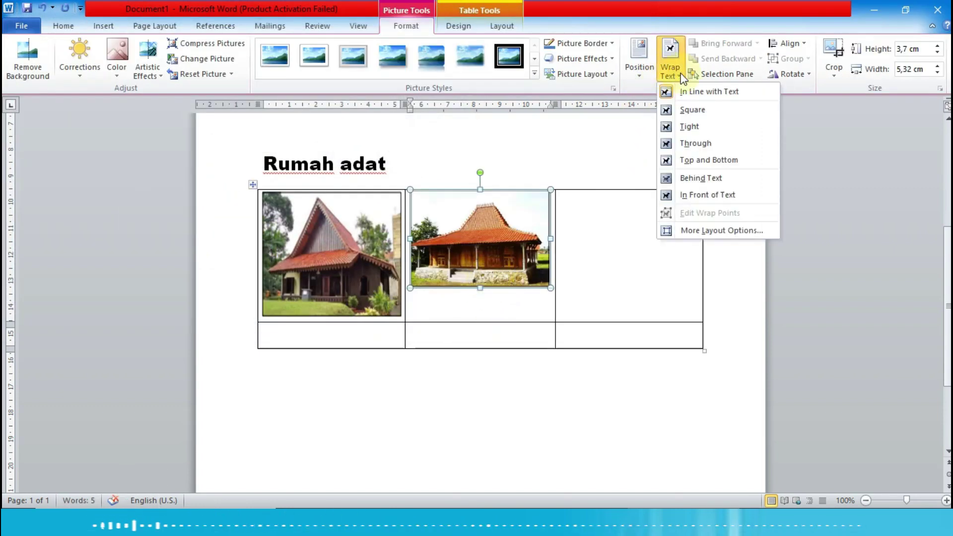
left_click(707, 195)
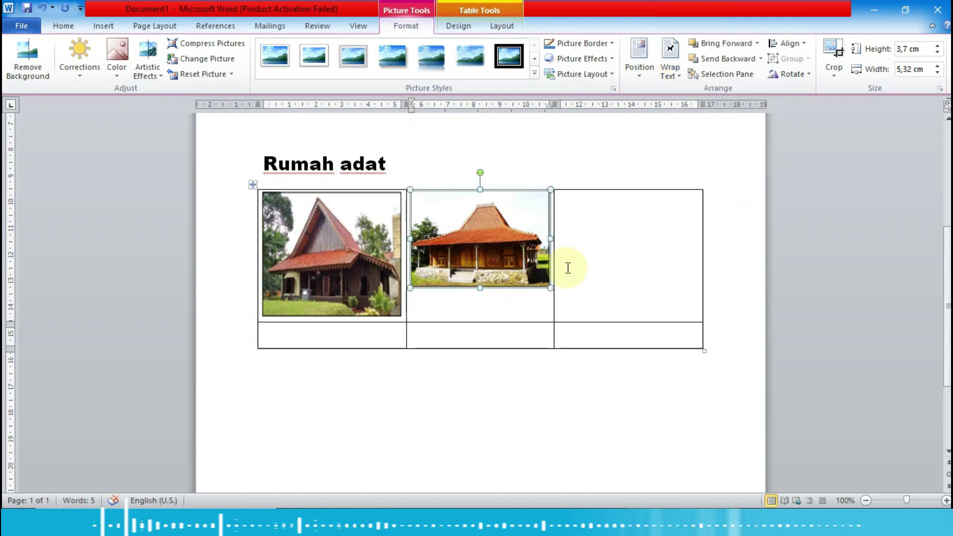
left_click_drag(479, 288, 481, 318)
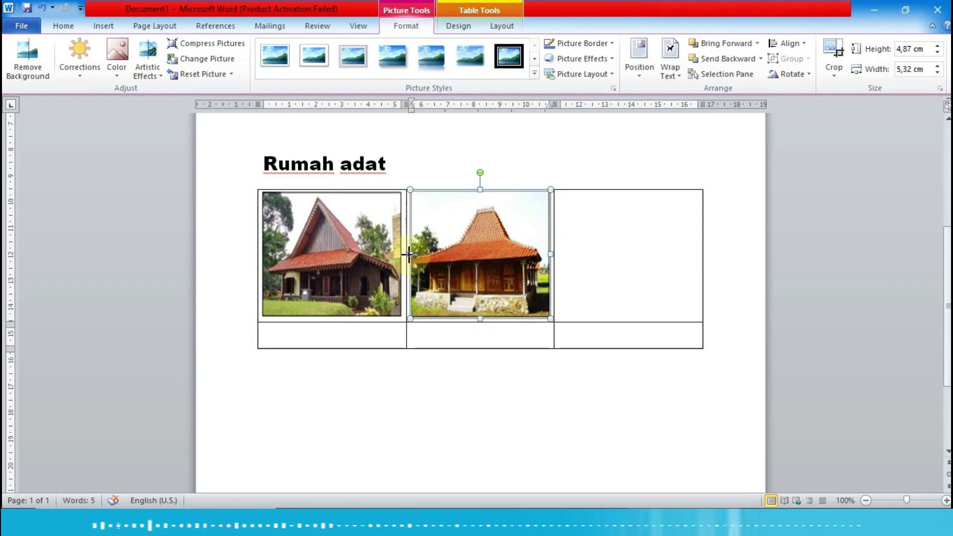
left_click(605, 273)
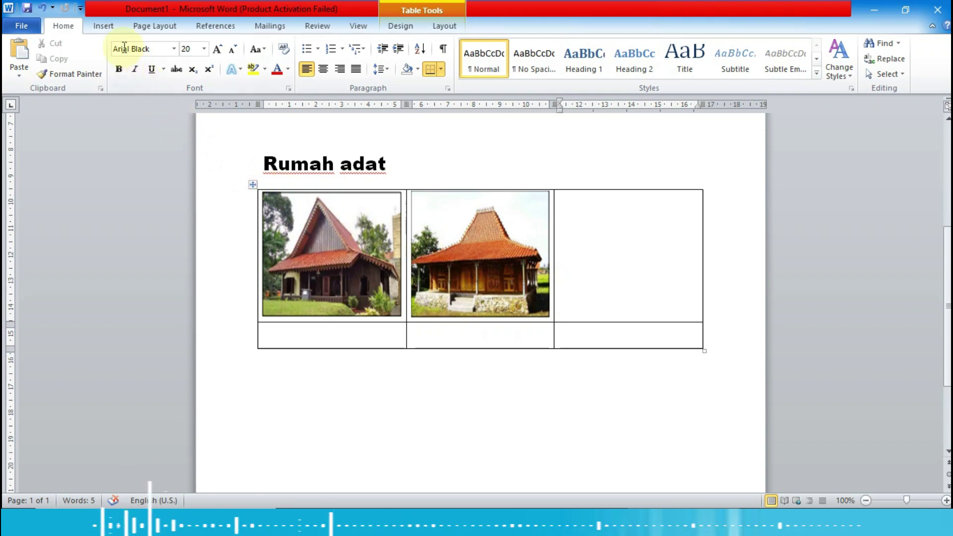
Step: Insert the 'Rumah adat Jawa Timur' picture into the third cell
left_click(103, 26)
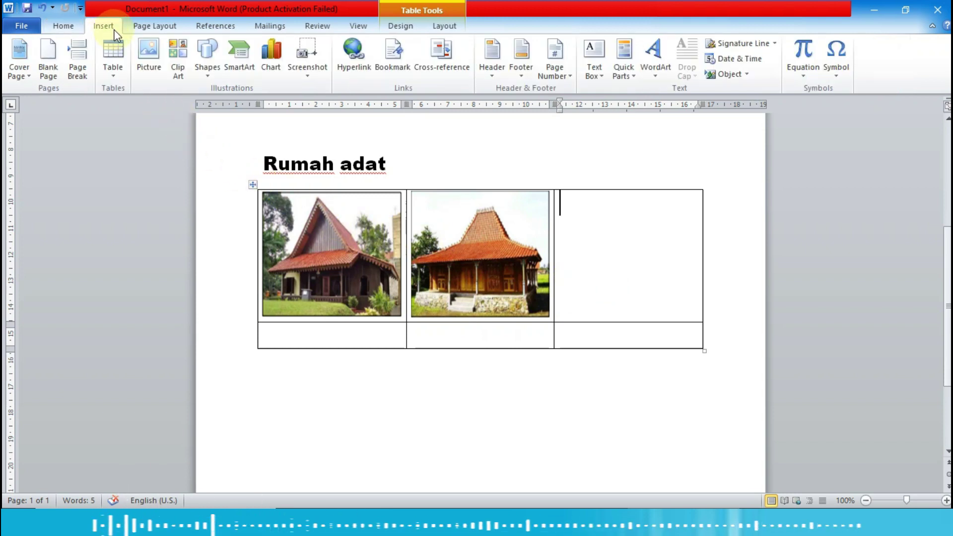
left_click(149, 57)
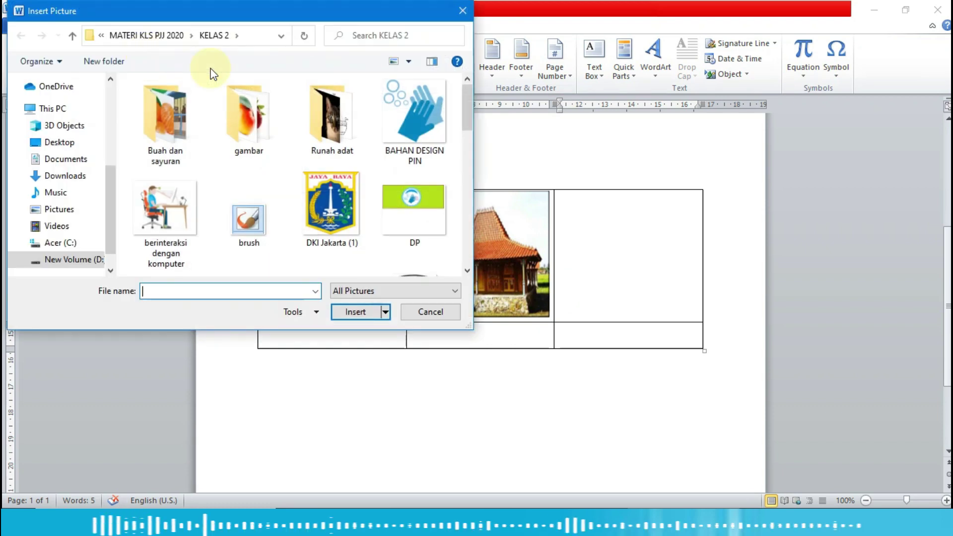
scroll(401, 169, "down", 5)
scroll(400, 165, "down", 5)
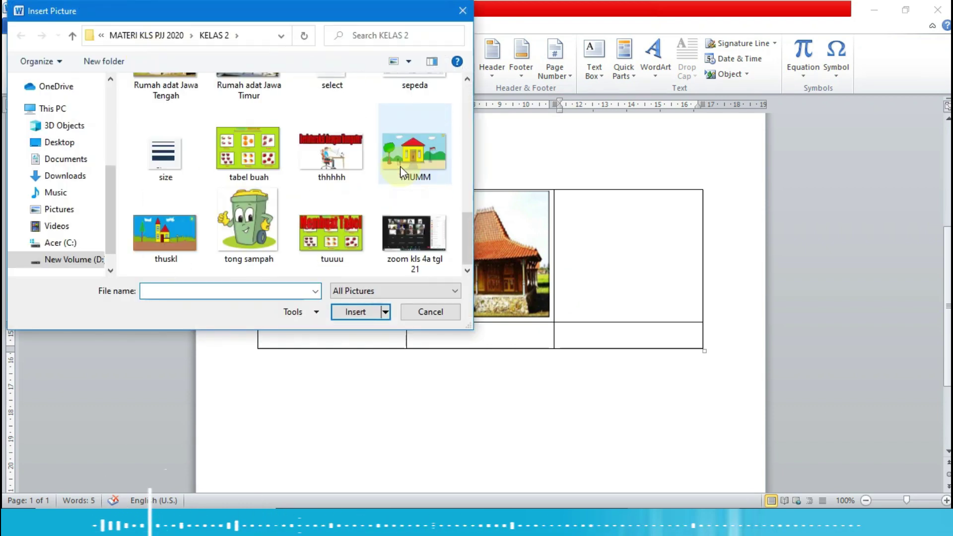
scroll(400, 168, "up", 3)
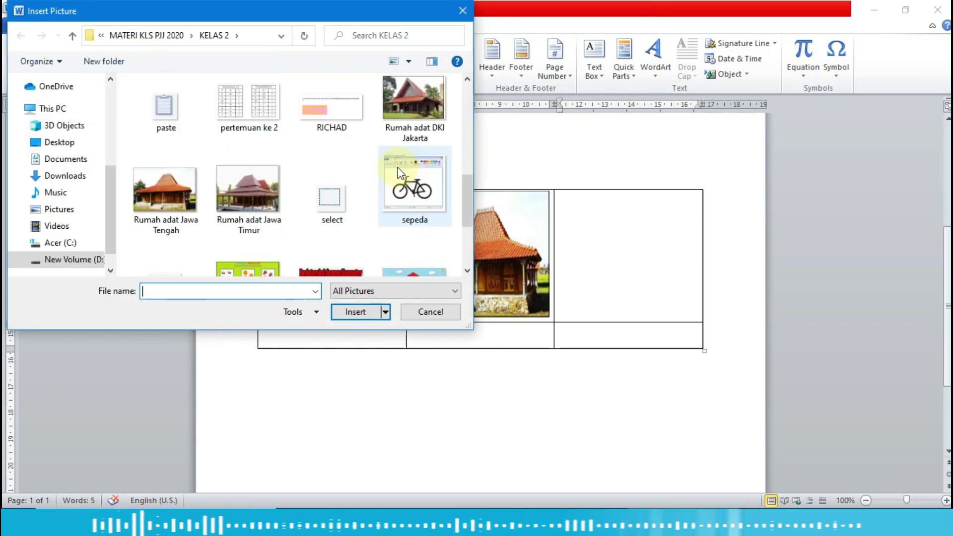
left_click(251, 199)
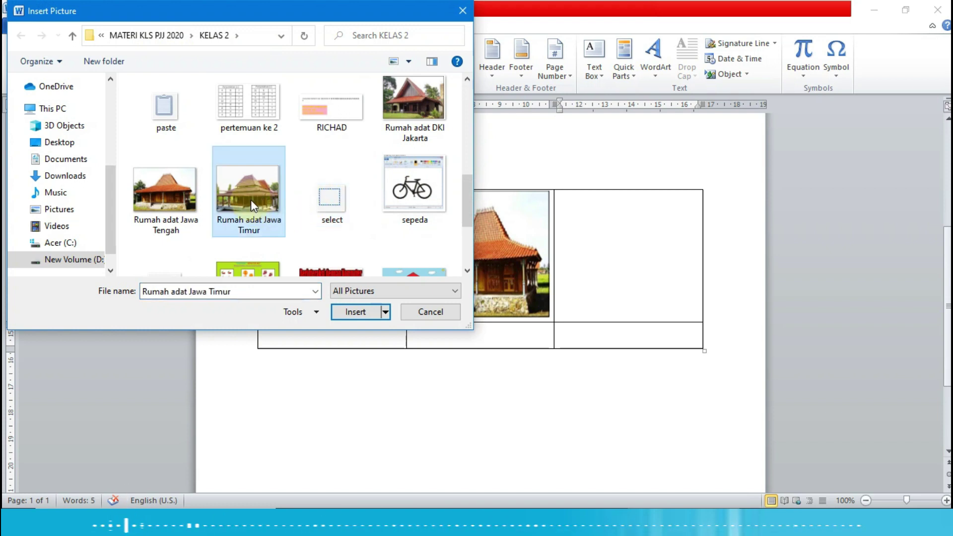
left_click(359, 314)
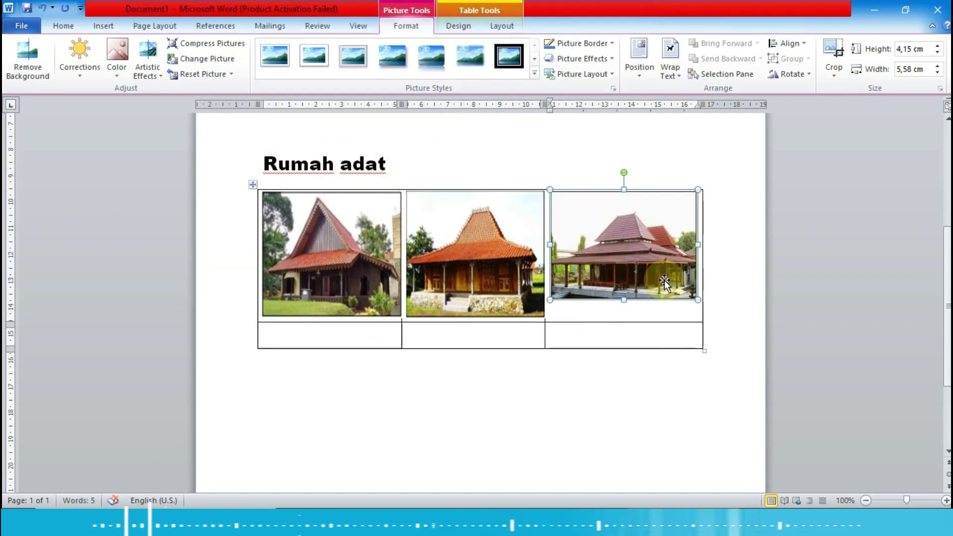
Step: Float the third photo in front of text and resize it to 4,87 × 5,66 cm to fill the cell
left_click(670, 64)
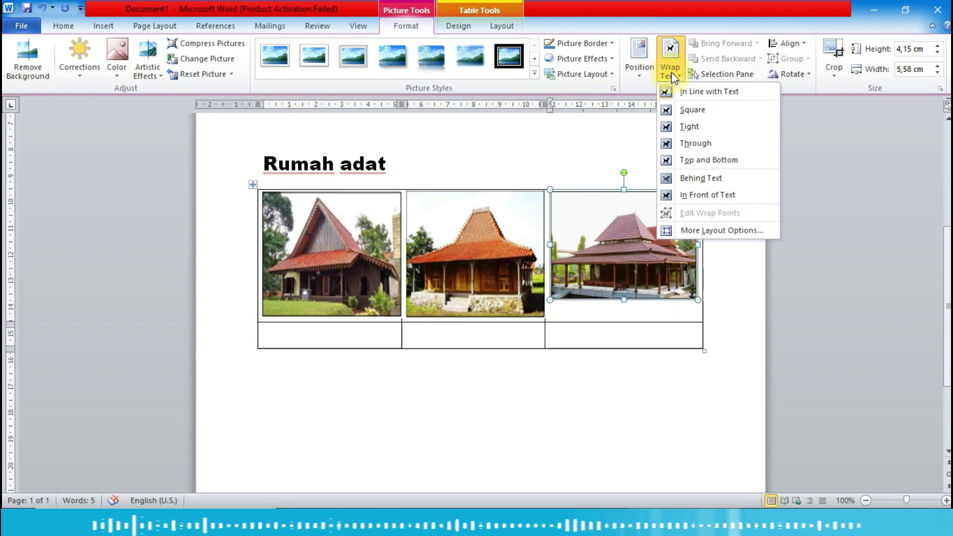
left_click(702, 195)
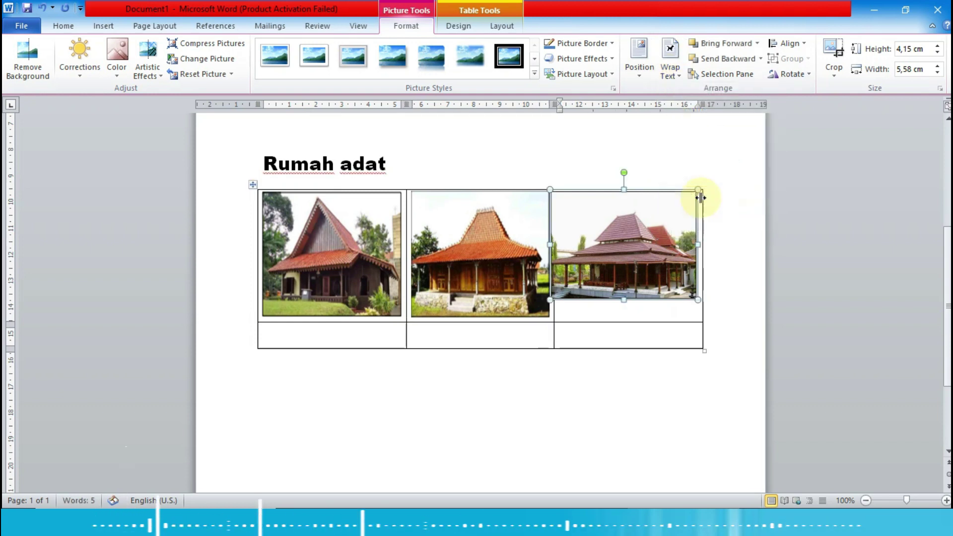
left_click_drag(628, 297, 628, 316)
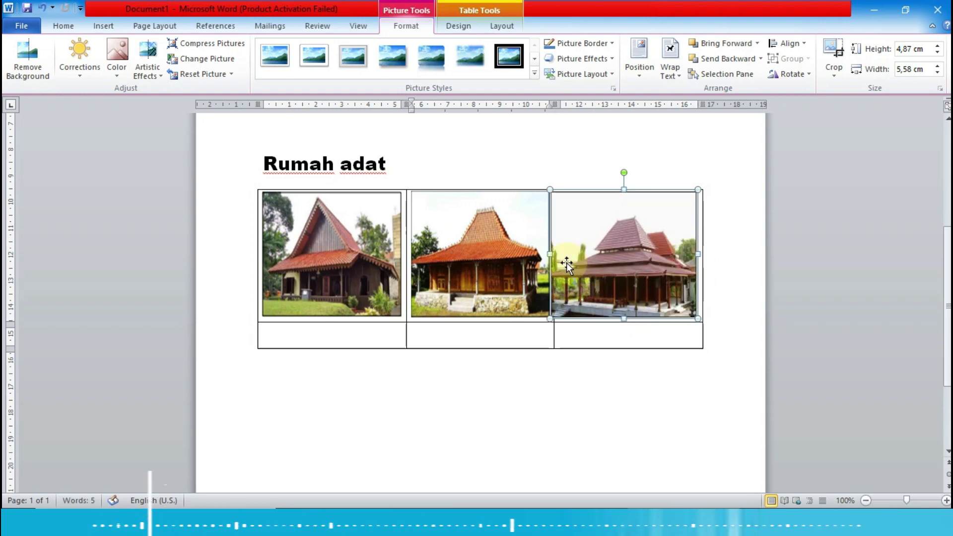
left_click_drag(552, 254, 553, 256)
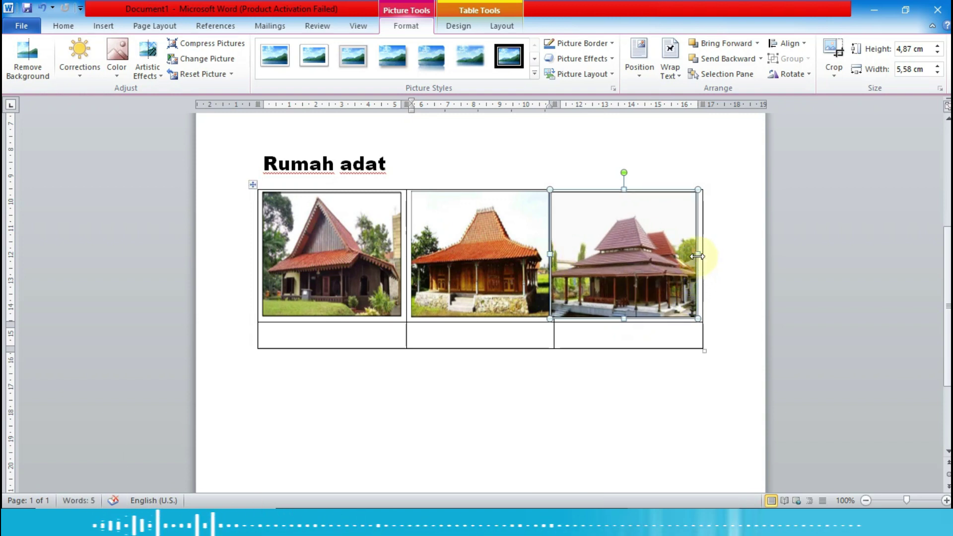
left_click_drag(697, 256, 701, 254)
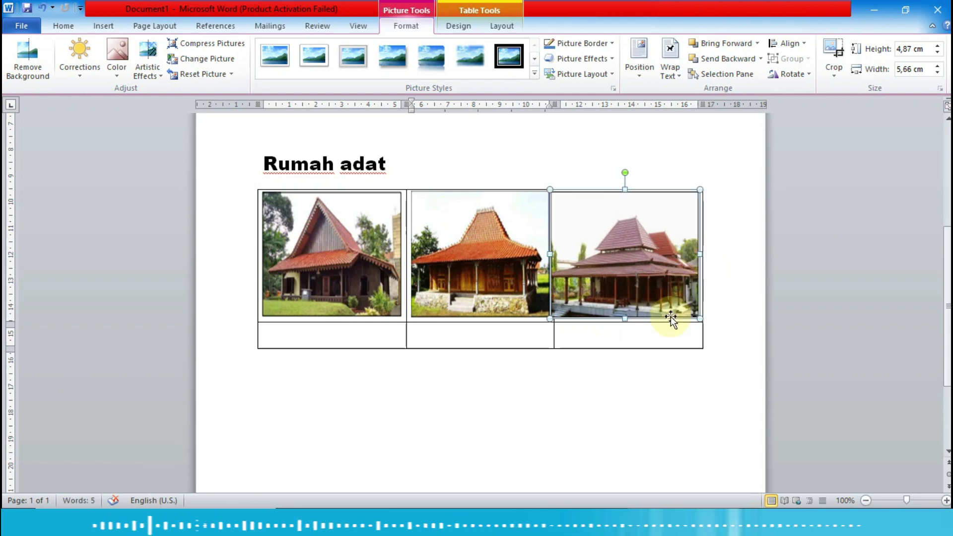
left_click(266, 334)
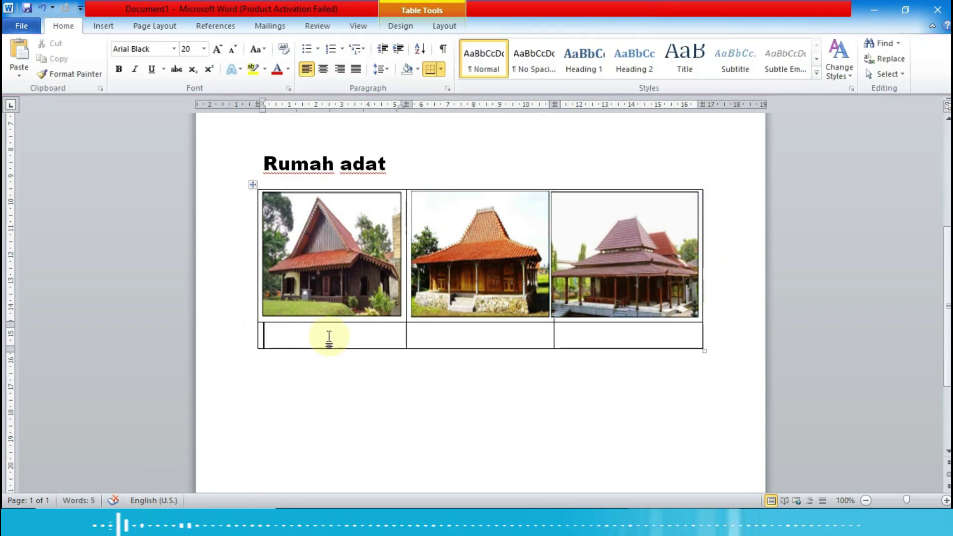